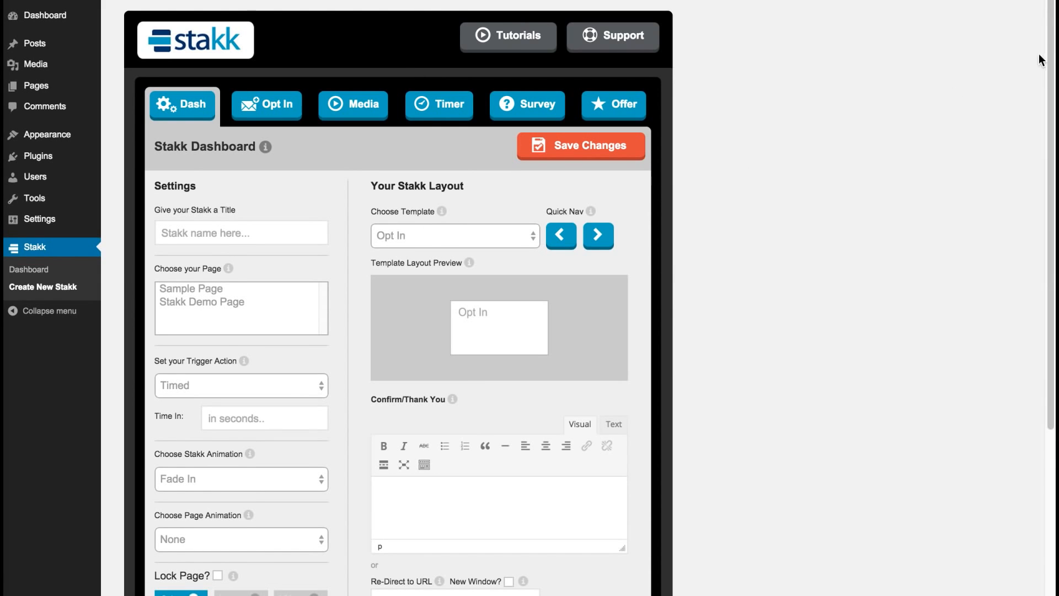
- Title the new Stakk "Stakk Demo" and assign it to the Stakk Demo Page
{"action": "scroll", "coordinate": [1043, 77], "scroll_direction": "down", "scroll_amount": 2}
{"action": "left_click", "coordinate": [272, 173]}
{"action": "type", "text": "Stakk D"}
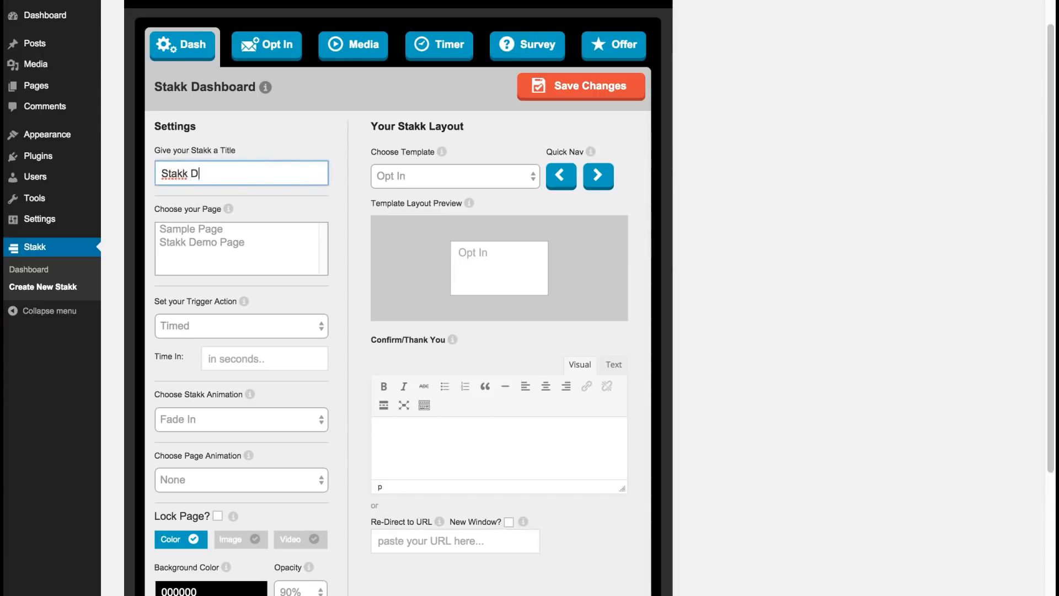
{"action": "left_click", "coordinate": [315, 209]}
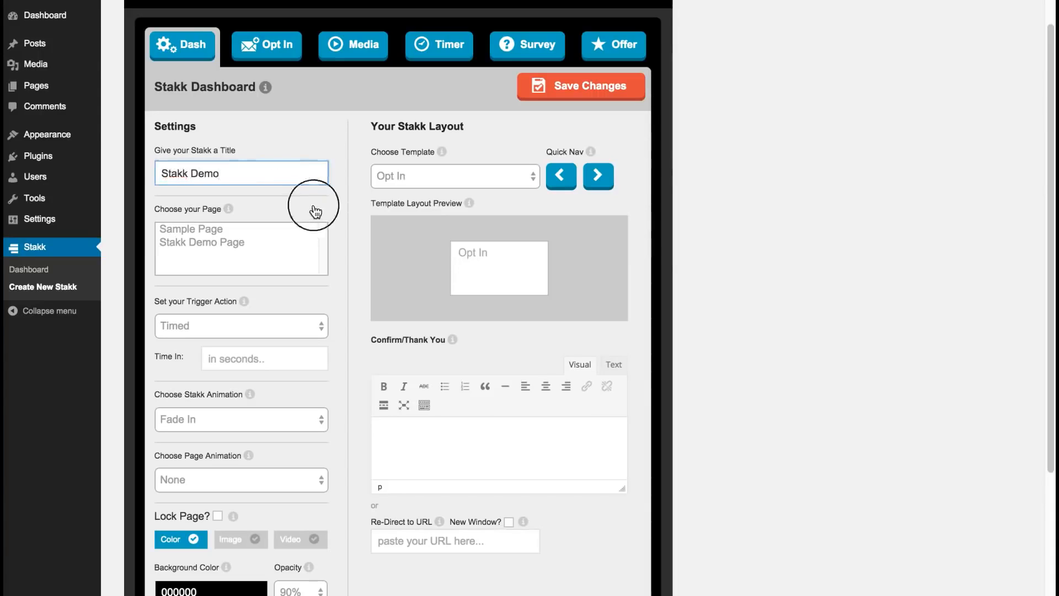
{"action": "left_click", "coordinate": [213, 244]}
{"action": "left_click", "coordinate": [333, 261]}
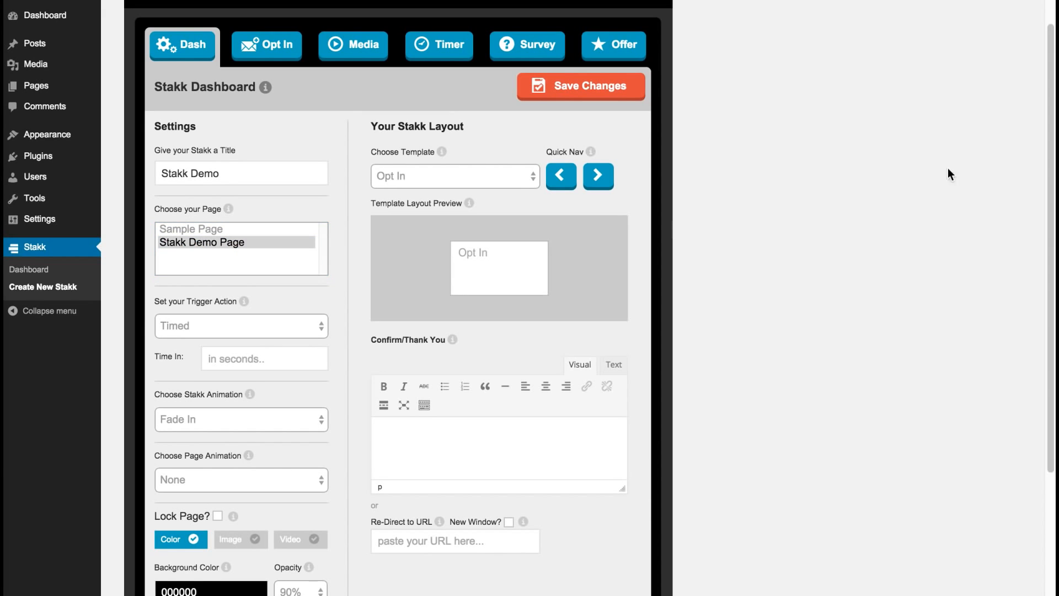
- Keep the trigger action as Timed and set its delay to 2 seconds
{"action": "left_click_drag", "start_coordinate": [1052, 162], "coordinate": [912, 230]}
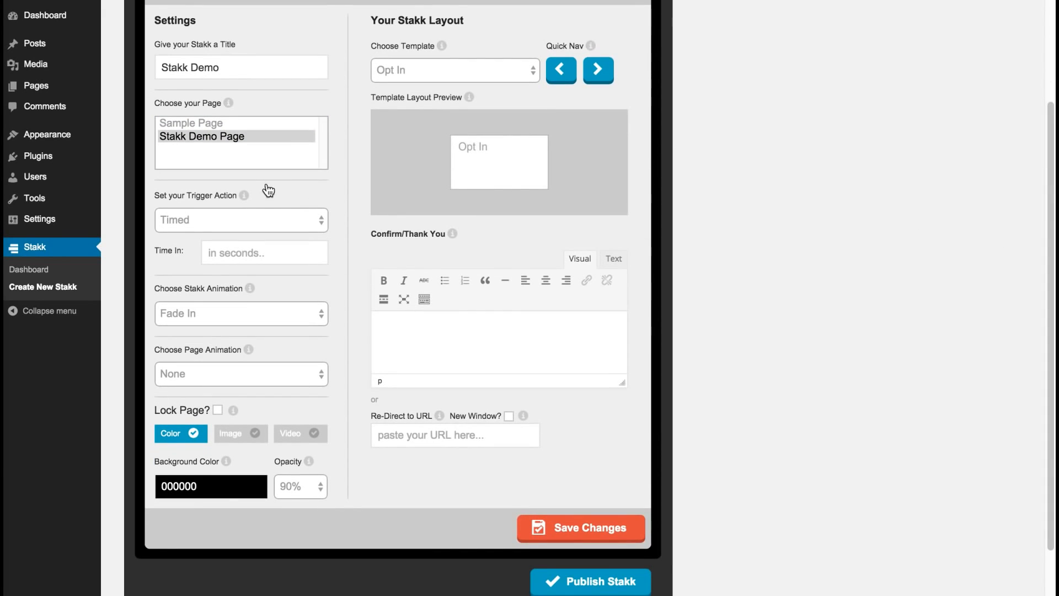
{"action": "left_click", "coordinate": [290, 216]}
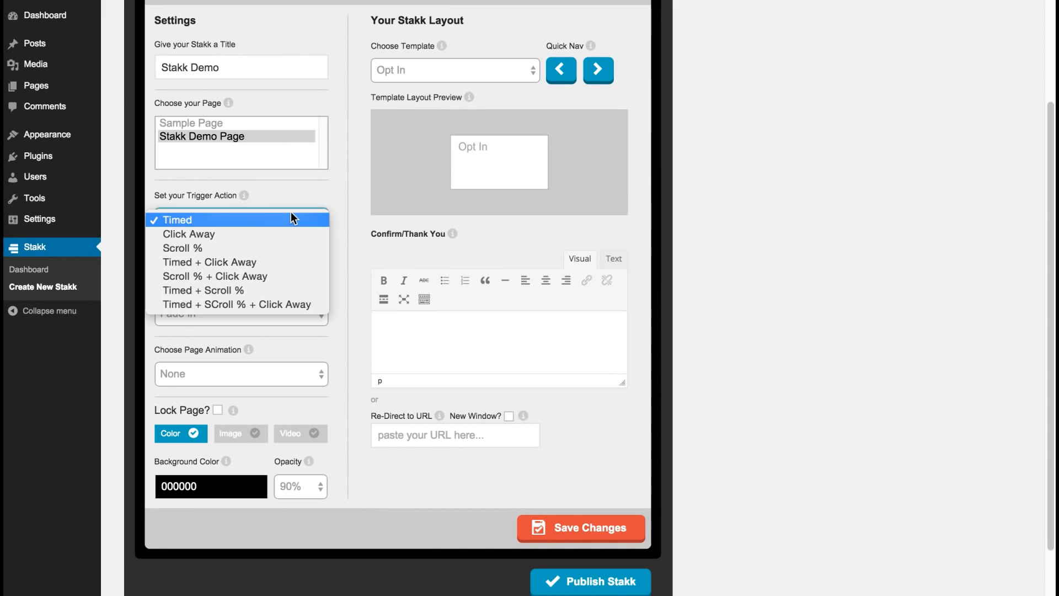
{"action": "left_click", "coordinate": [290, 193]}
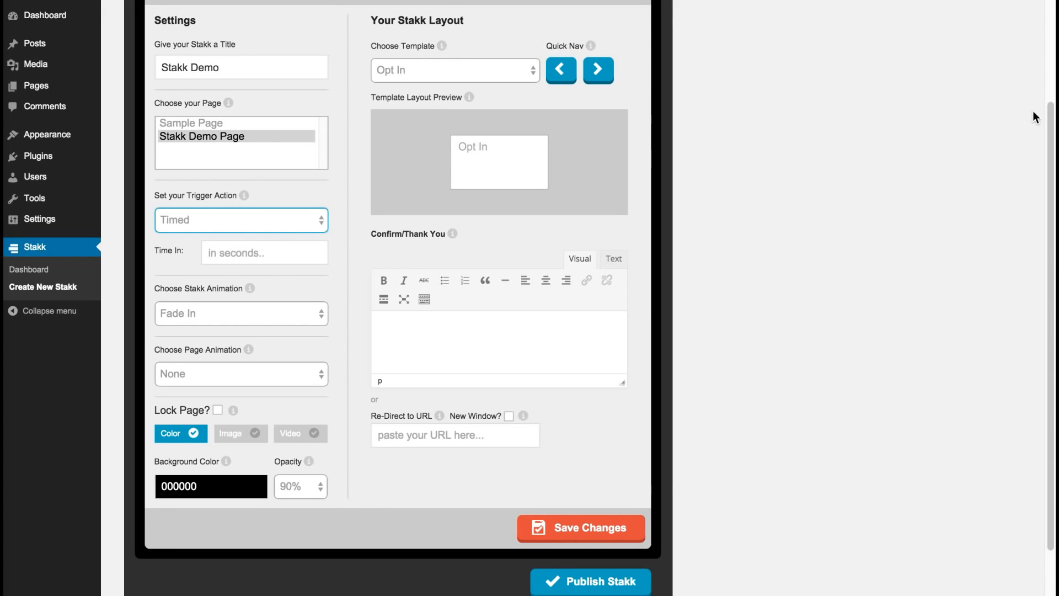
{"action": "left_click_drag", "start_coordinate": [1049, 117], "coordinate": [1014, 180]}
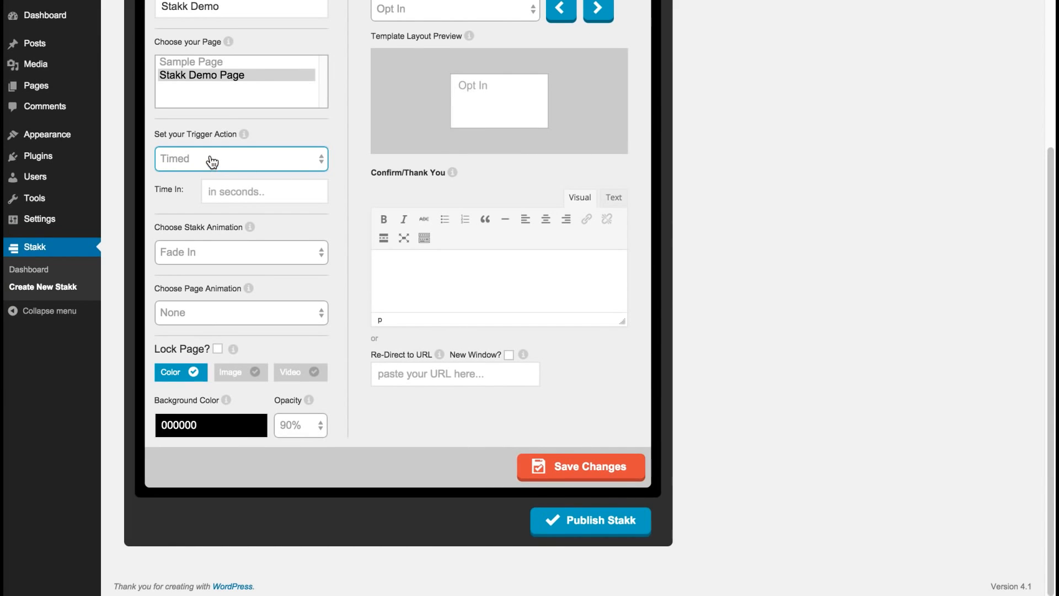
{"action": "left_click", "coordinate": [258, 190]}
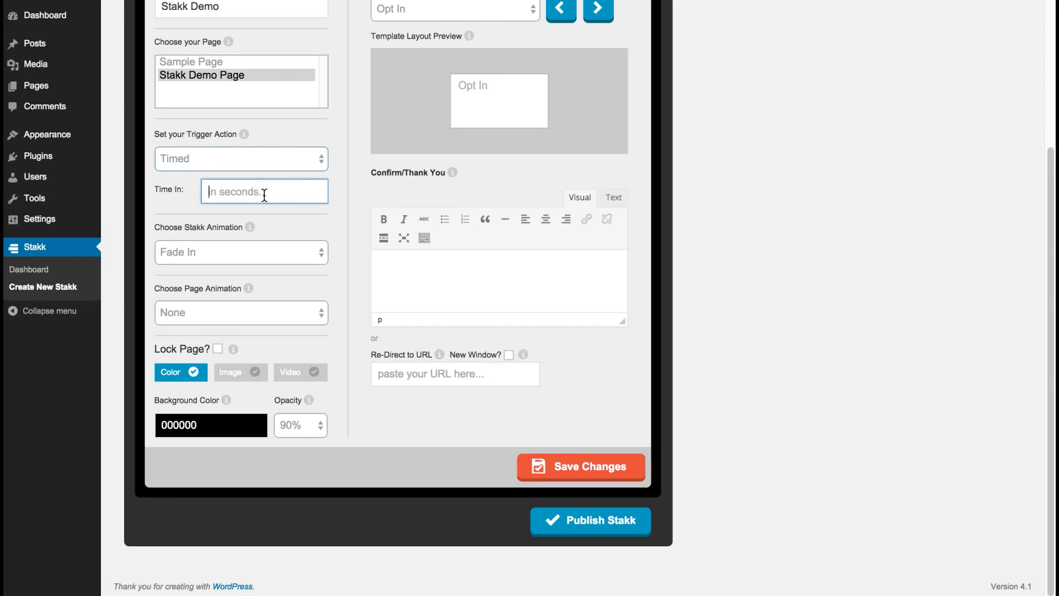
{"action": "type", "text": "2"}
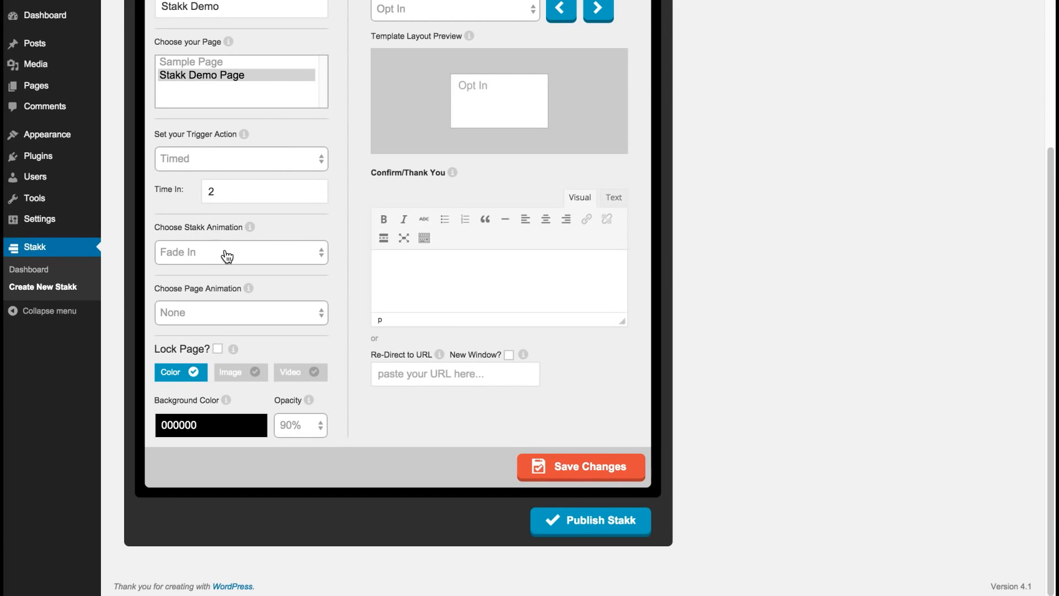
- Set the Stakk animation to Bounce and the page animation to Content Push
{"action": "left_click", "coordinate": [247, 256]}
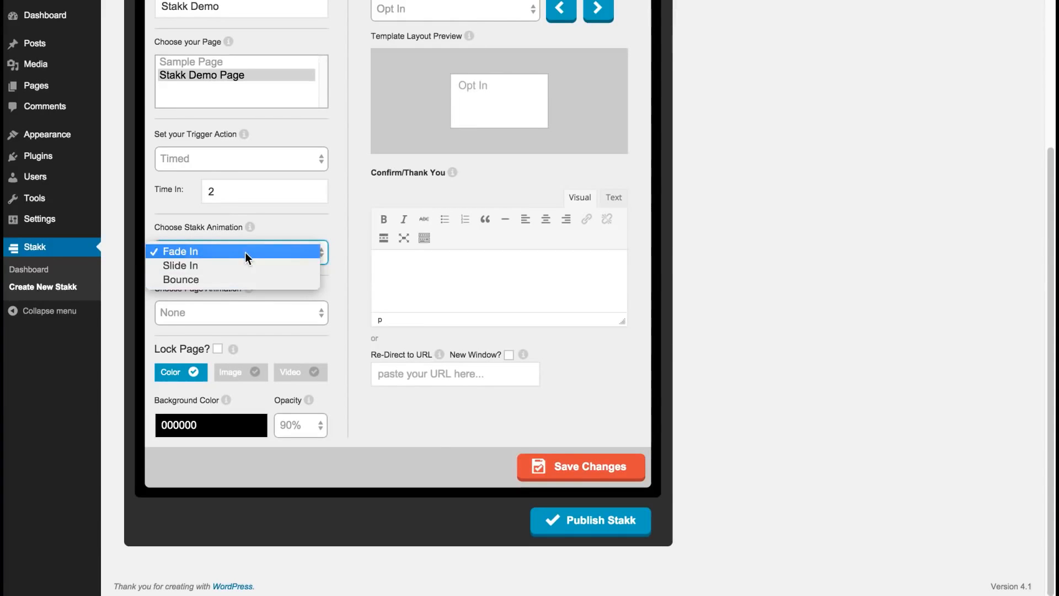
{"action": "left_click", "coordinate": [252, 279]}
{"action": "left_click", "coordinate": [334, 235]}
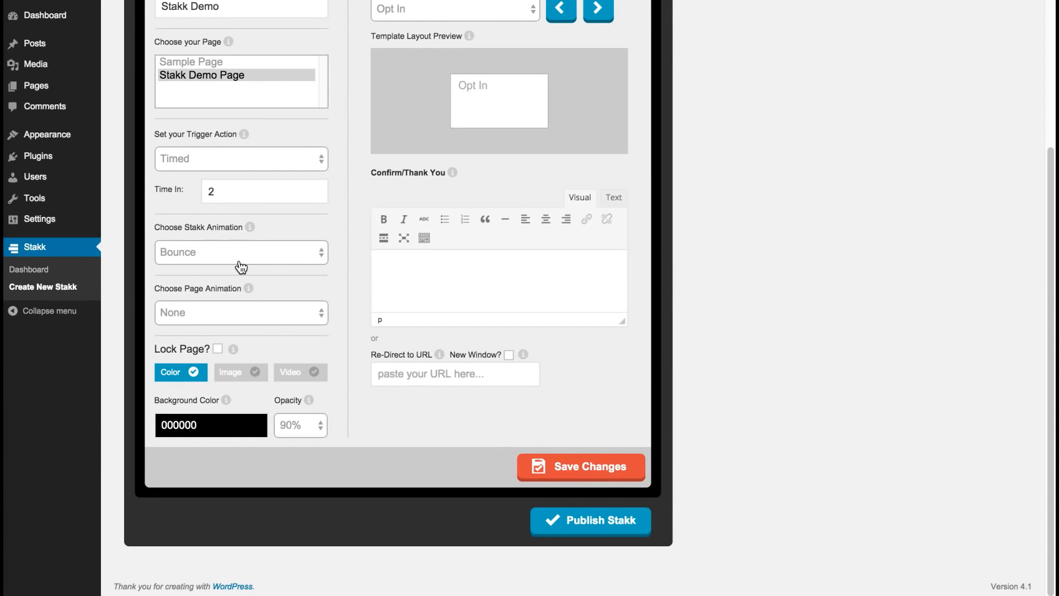
{"action": "mouse_move", "coordinate": [247, 289]}
{"action": "left_click", "coordinate": [302, 312]}
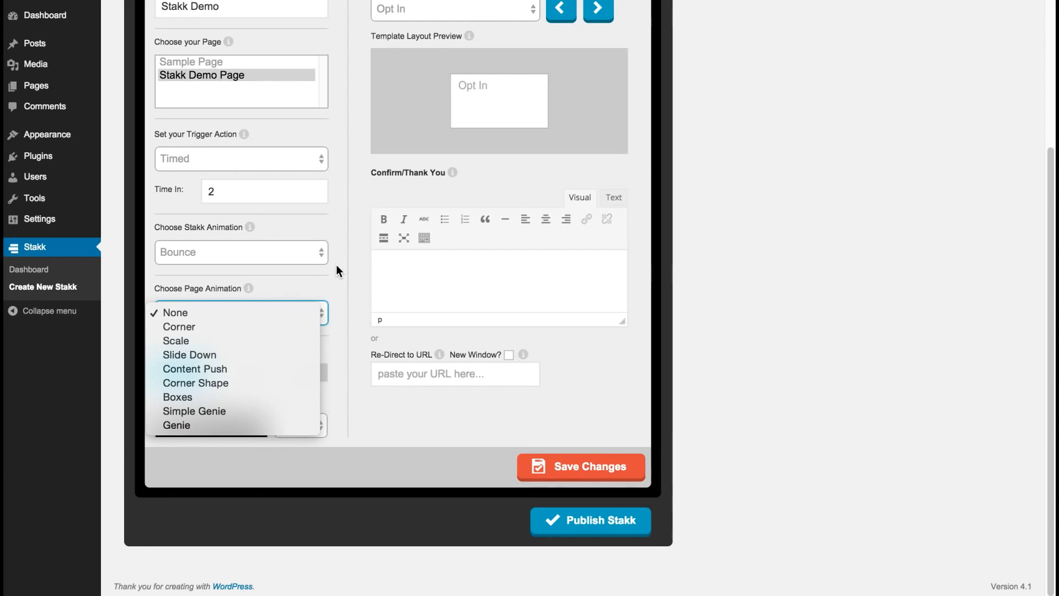
{"action": "left_click", "coordinate": [347, 218]}
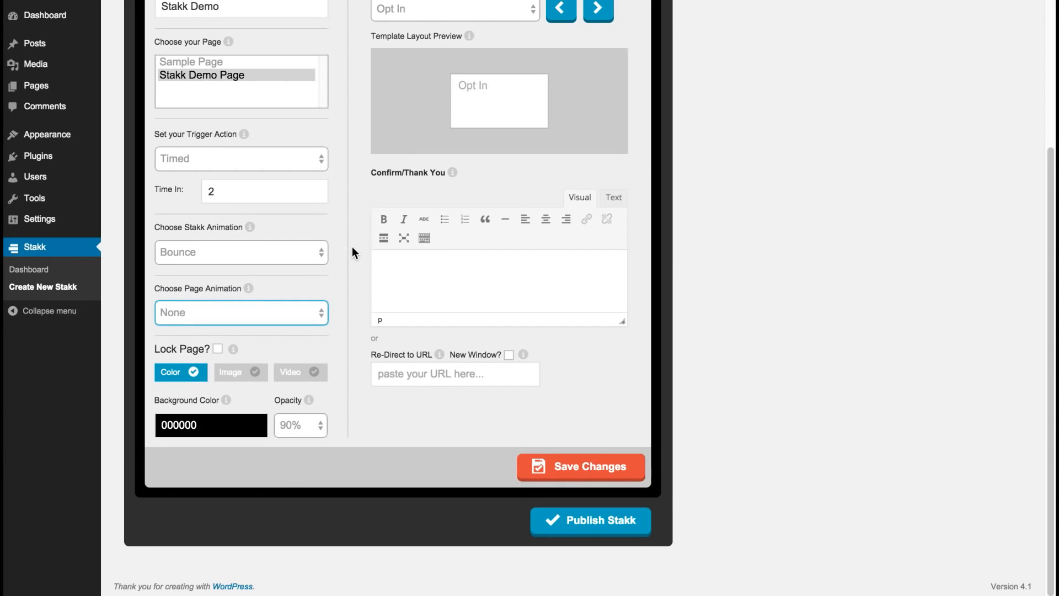
{"action": "left_click", "coordinate": [262, 312]}
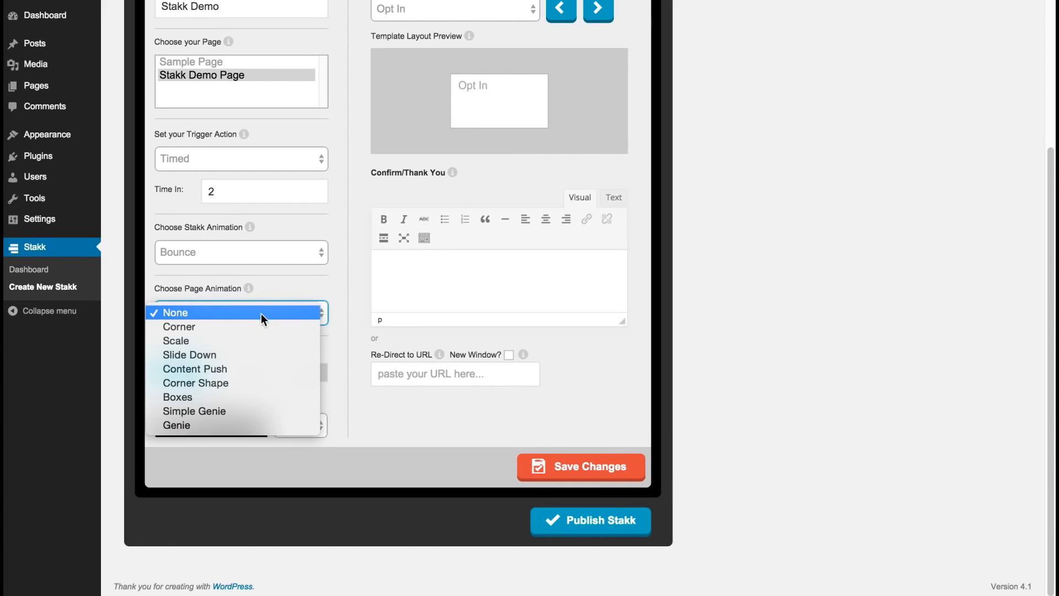
{"action": "left_click", "coordinate": [257, 367]}
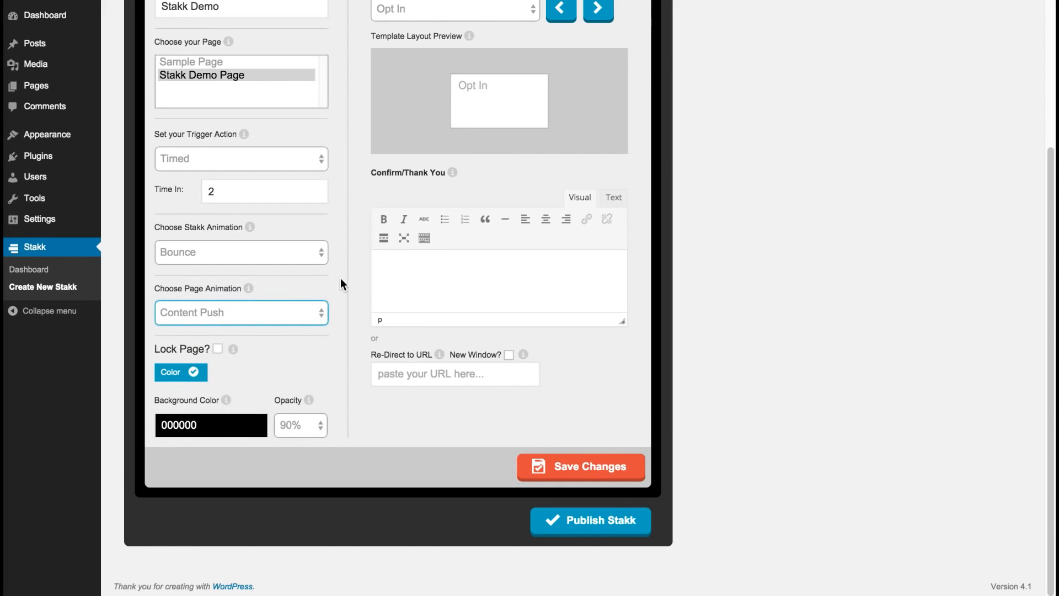
- Set the background color to orange FF9900 with an opacity of 100%
{"action": "left_click", "coordinate": [216, 423]}
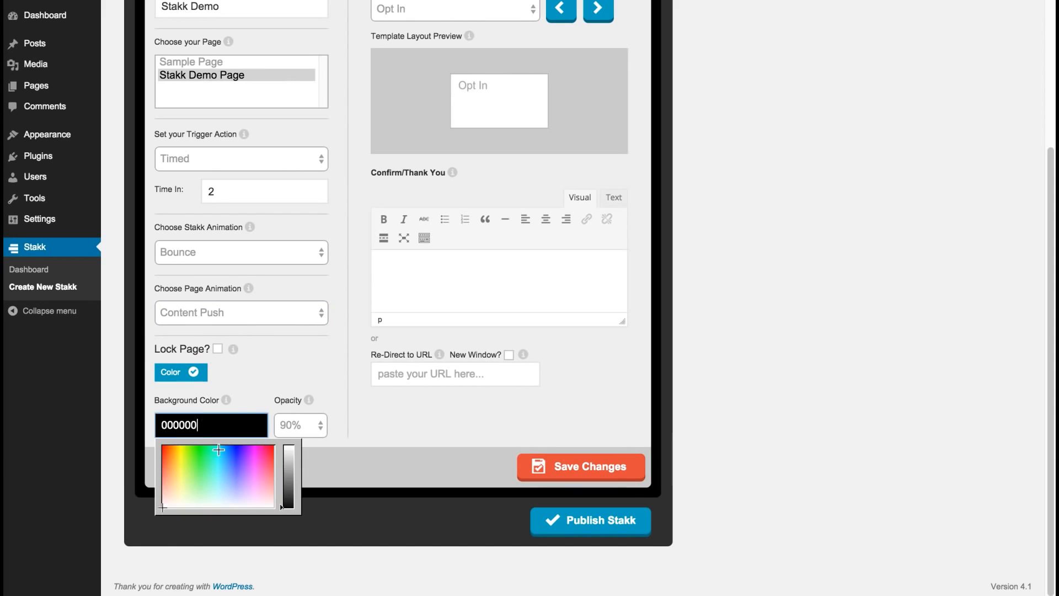
{"action": "left_click", "coordinate": [175, 451]}
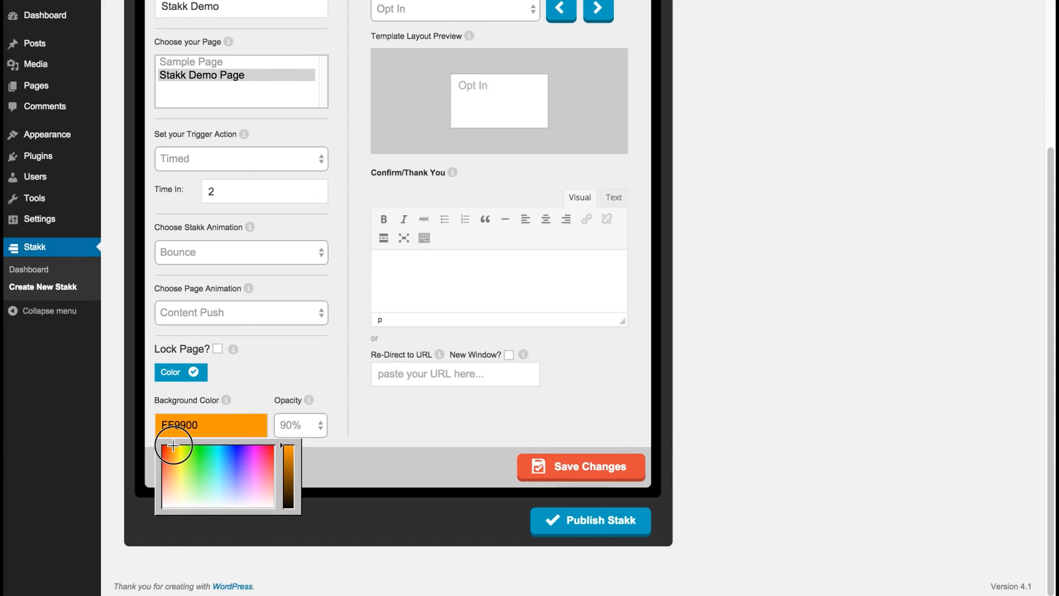
{"action": "left_click", "coordinate": [319, 425]}
{"action": "left_click", "coordinate": [309, 410]}
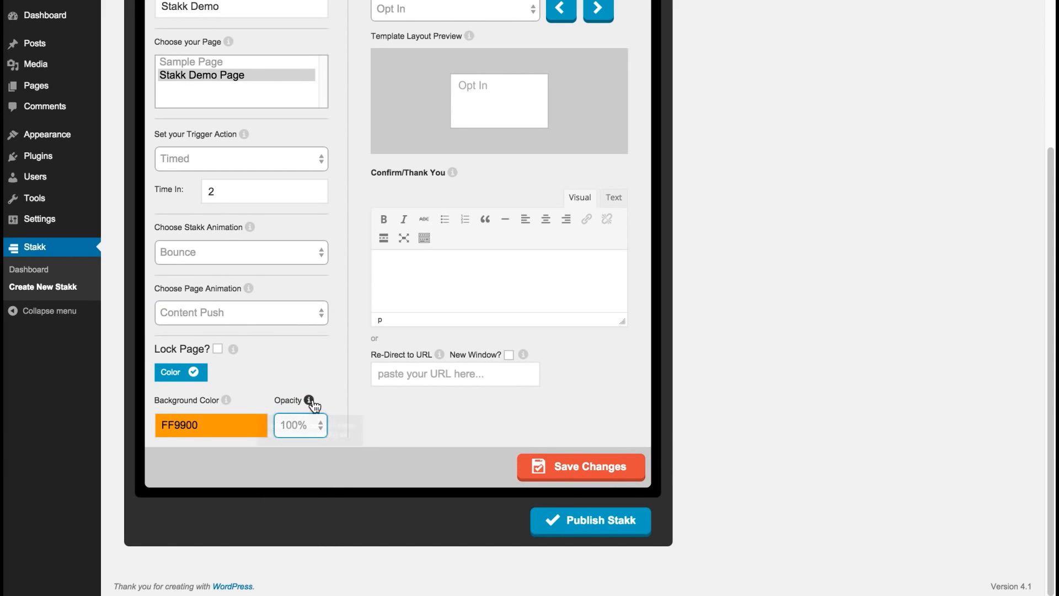
{"action": "left_click", "coordinate": [330, 365]}
- Examine the available layout templates and their combinations of opt-in, media, survey, offer and timer elements
{"action": "left_click_drag", "start_coordinate": [1050, 167], "coordinate": [1048, 80]}
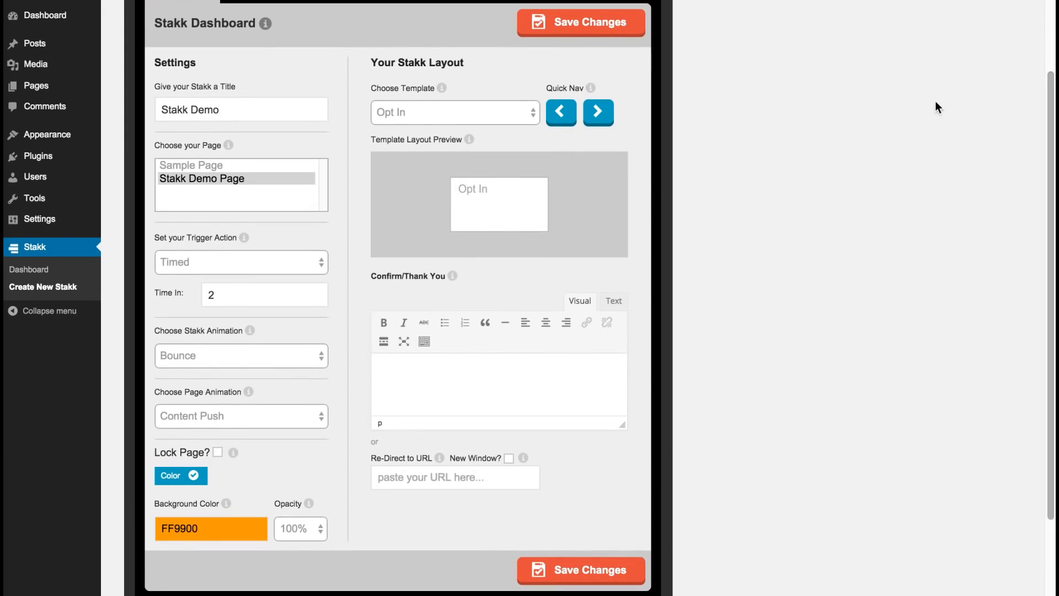
{"action": "left_click", "coordinate": [518, 114]}
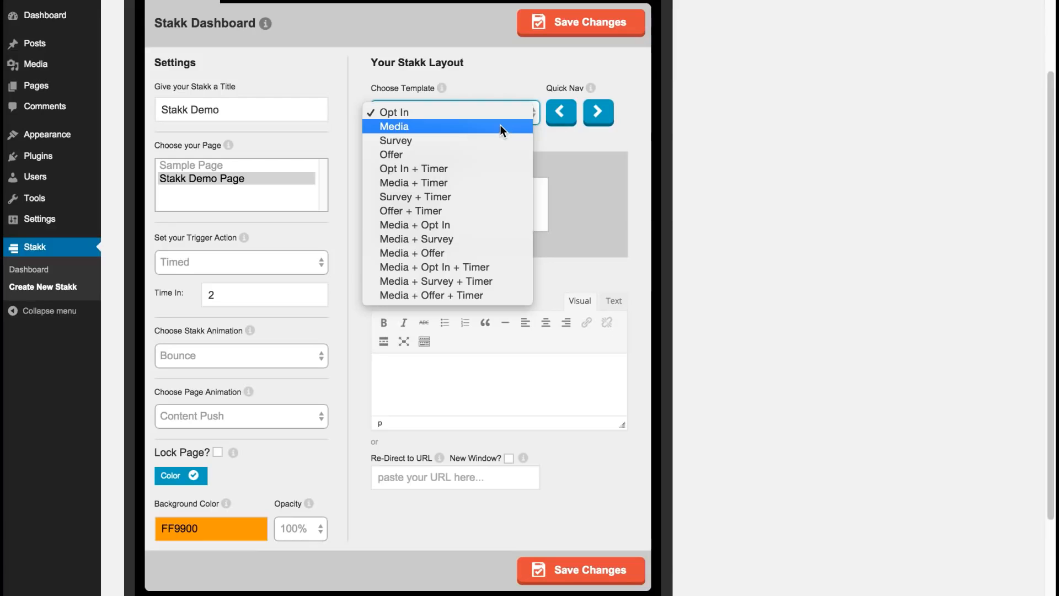
{"action": "left_click", "coordinate": [505, 108]}
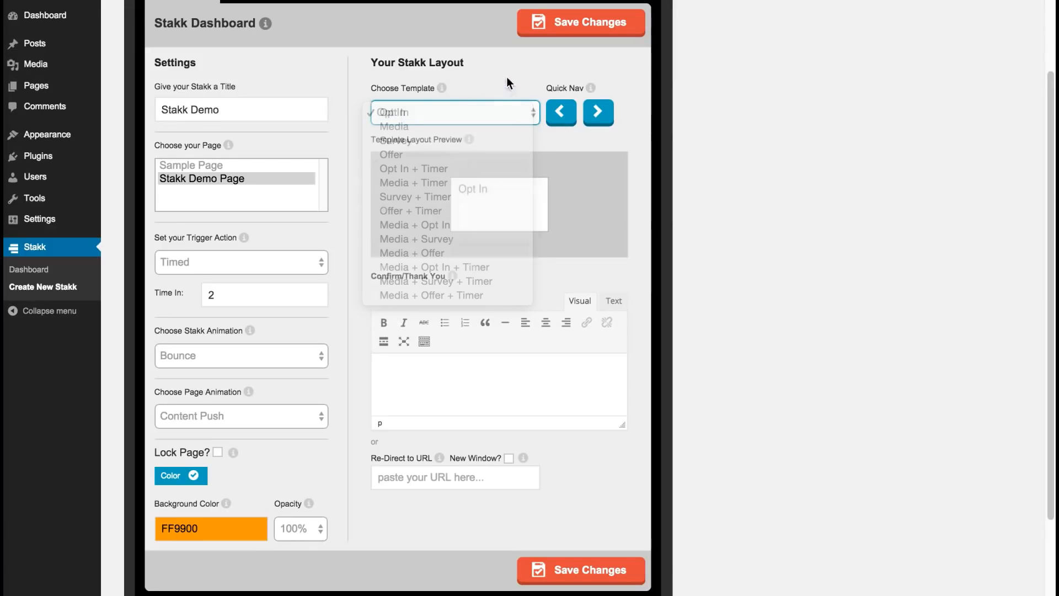
{"action": "left_click_drag", "start_coordinate": [1047, 91], "coordinate": [1042, 33]}
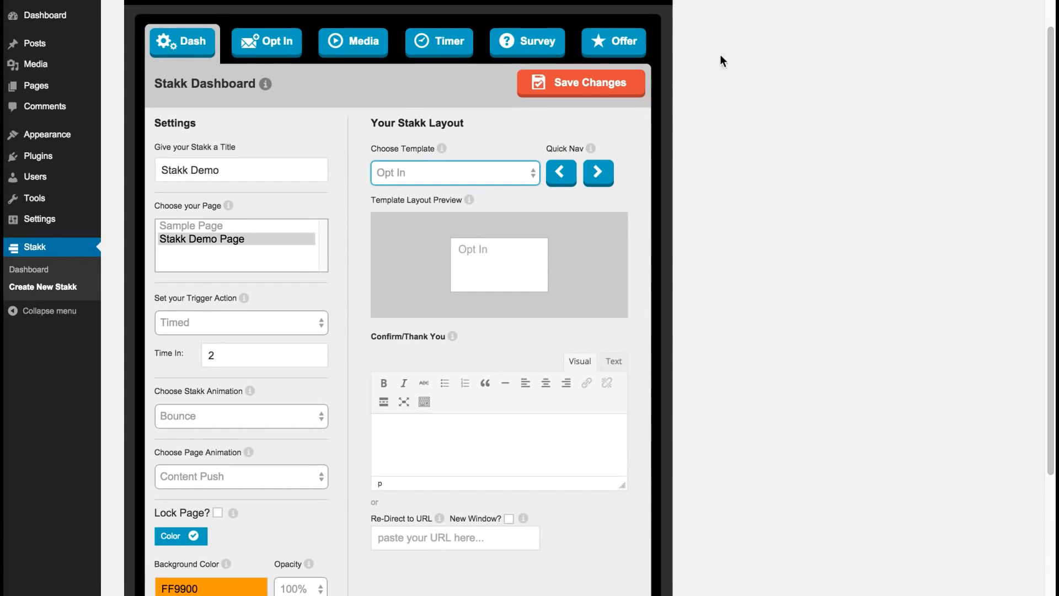
{"action": "left_click", "coordinate": [507, 171]}
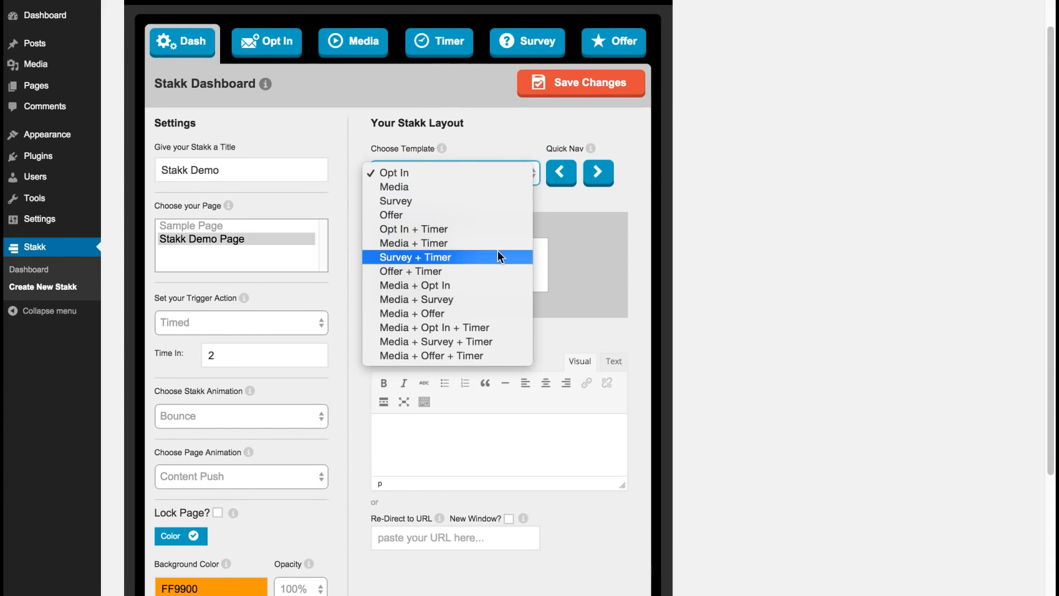
{"action": "left_click", "coordinate": [498, 125]}
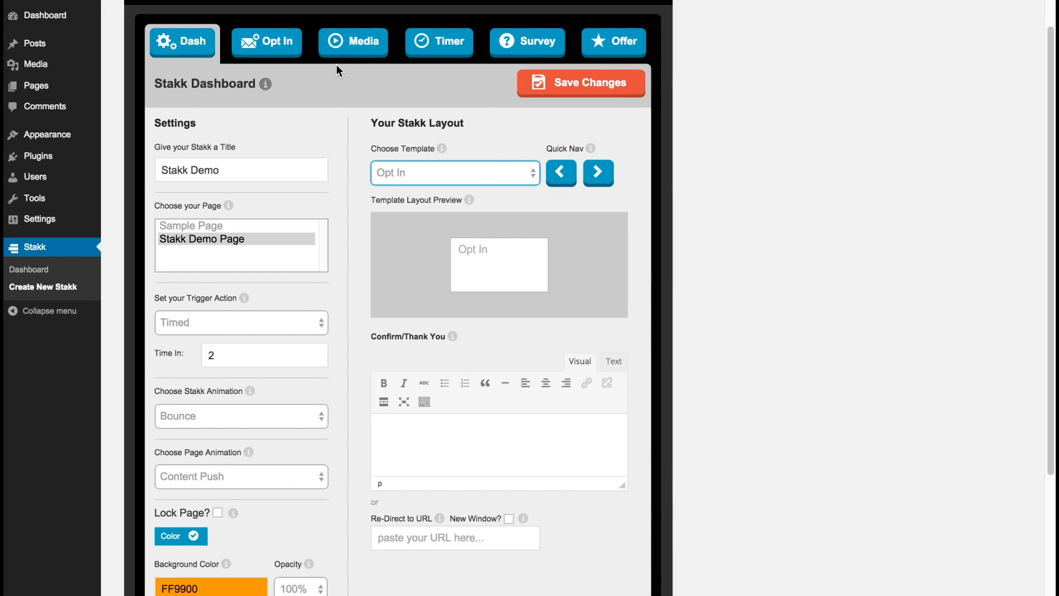
{"action": "left_click_drag", "start_coordinate": [1047, 73], "coordinate": [1047, 77]}
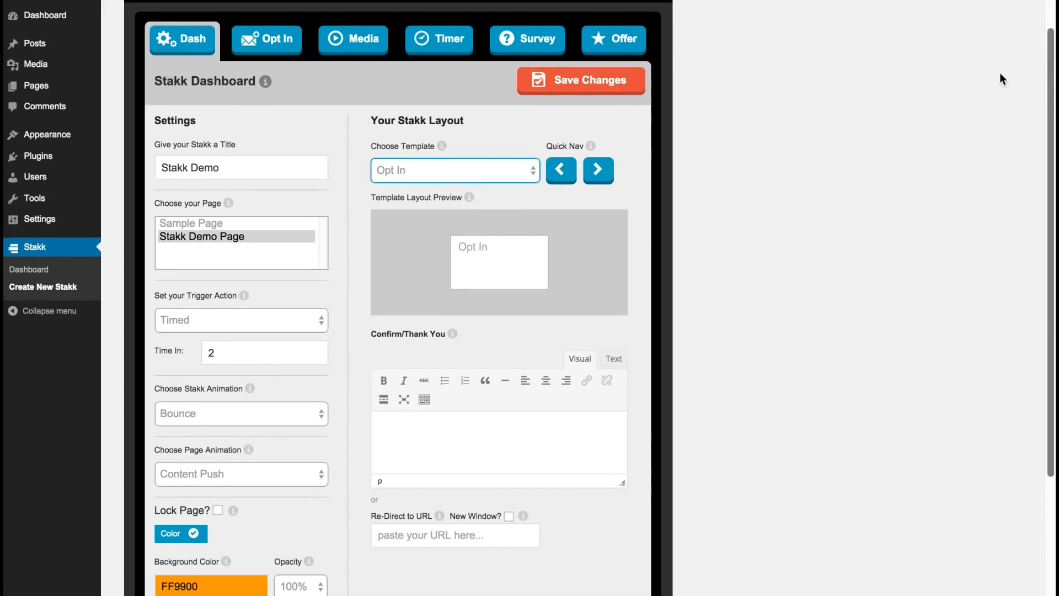
{"action": "left_click", "coordinate": [476, 170]}
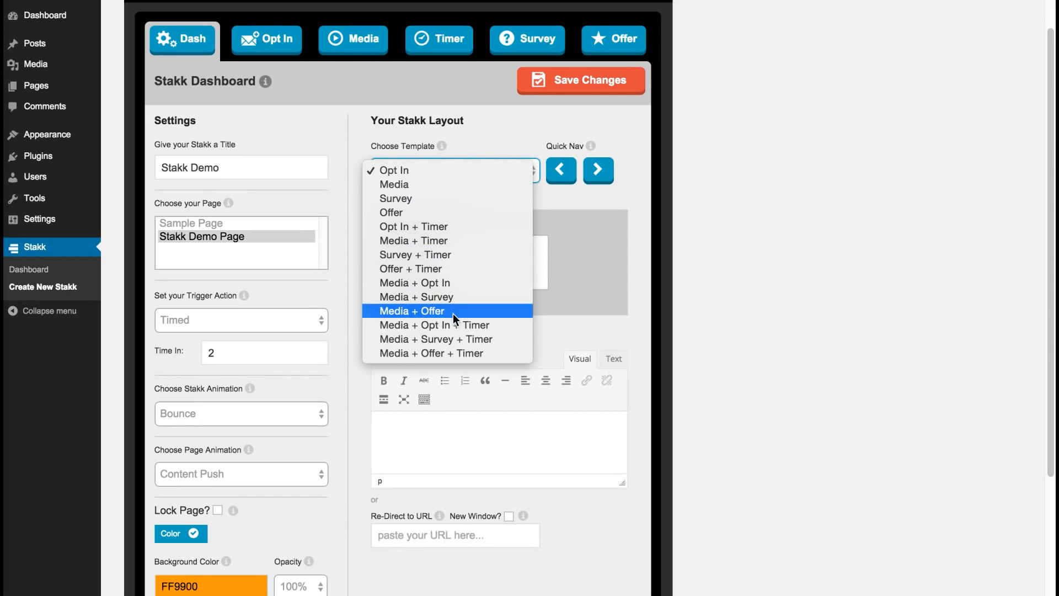
{"action": "left_click", "coordinate": [499, 148]}
- Step through the layout templates to choose Offer + Timer
{"action": "left_click", "coordinate": [599, 171]}
{"action": "left_click", "coordinate": [599, 172]}
{"action": "left_click", "coordinate": [599, 172]}
{"action": "left_click", "coordinate": [599, 173]}
{"action": "left_click", "coordinate": [598, 173]}
{"action": "left_click", "coordinate": [614, 174]}
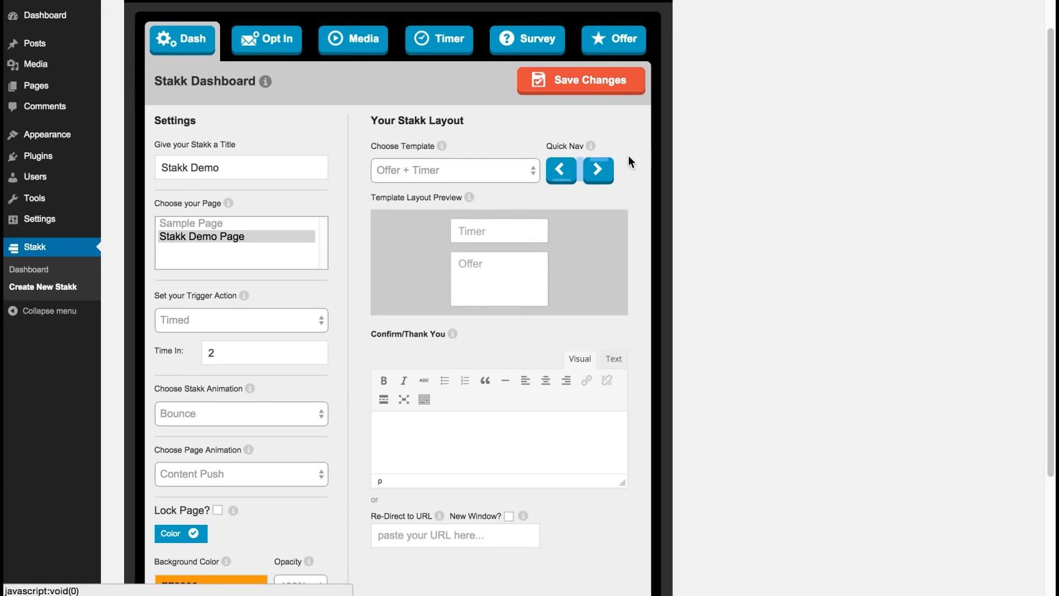
- Enter "Thank you!" as the confirmation message with the redirect's new-window option enabled, and save the changes
{"action": "left_click_drag", "start_coordinate": [1051, 132], "coordinate": [1040, 156]}
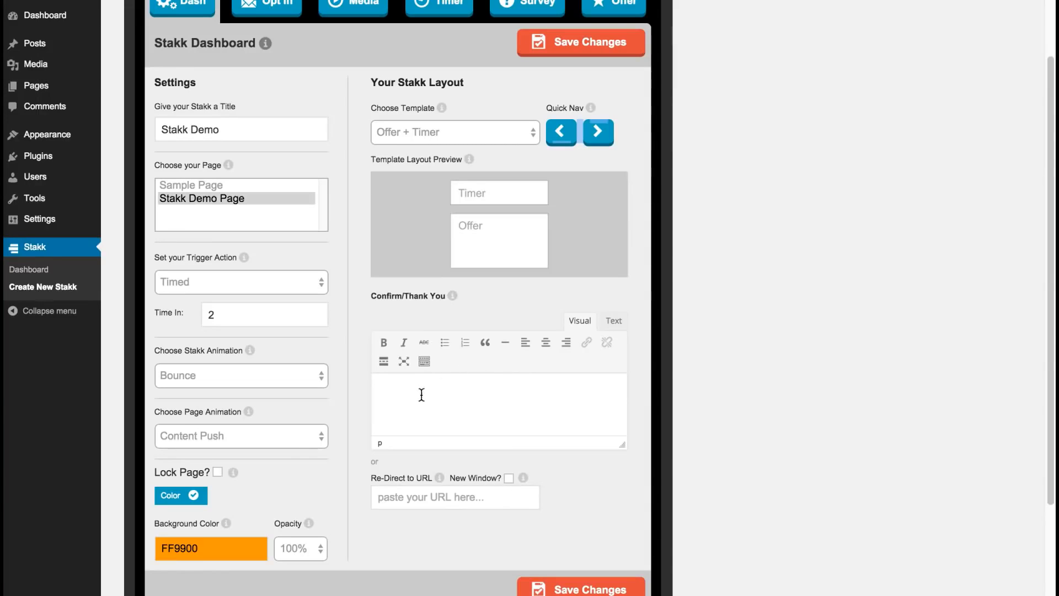
{"action": "type", "text": "hank you!"}
{"action": "left_click", "coordinate": [509, 477]}
{"action": "left_click", "coordinate": [598, 46]}
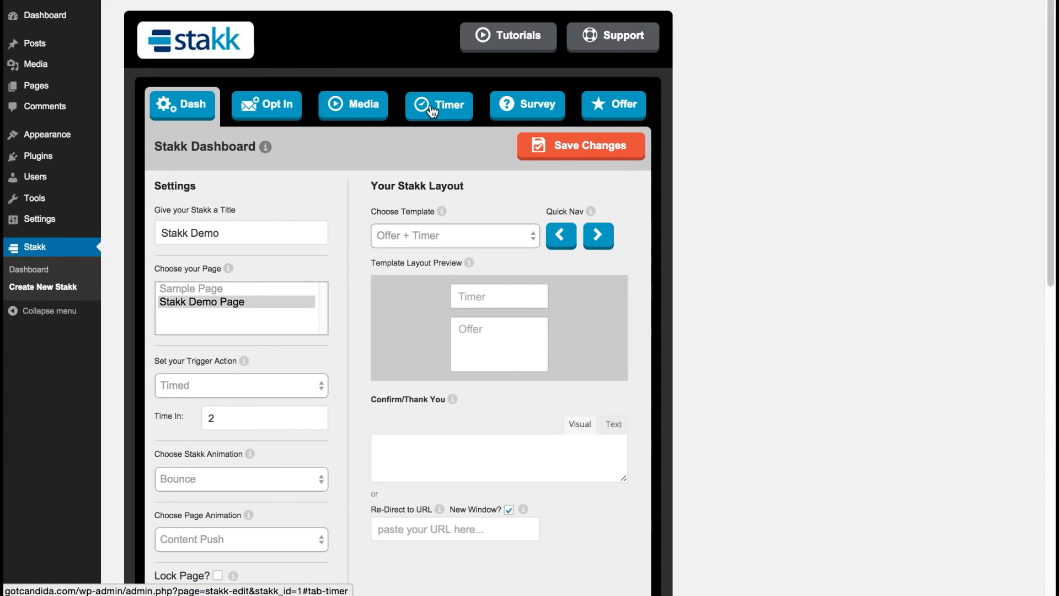
- Look over the Opt In and Media settings, and open the Countdown Timer settings
{"action": "left_click_drag", "start_coordinate": [1049, 52], "coordinate": [1046, 79]}
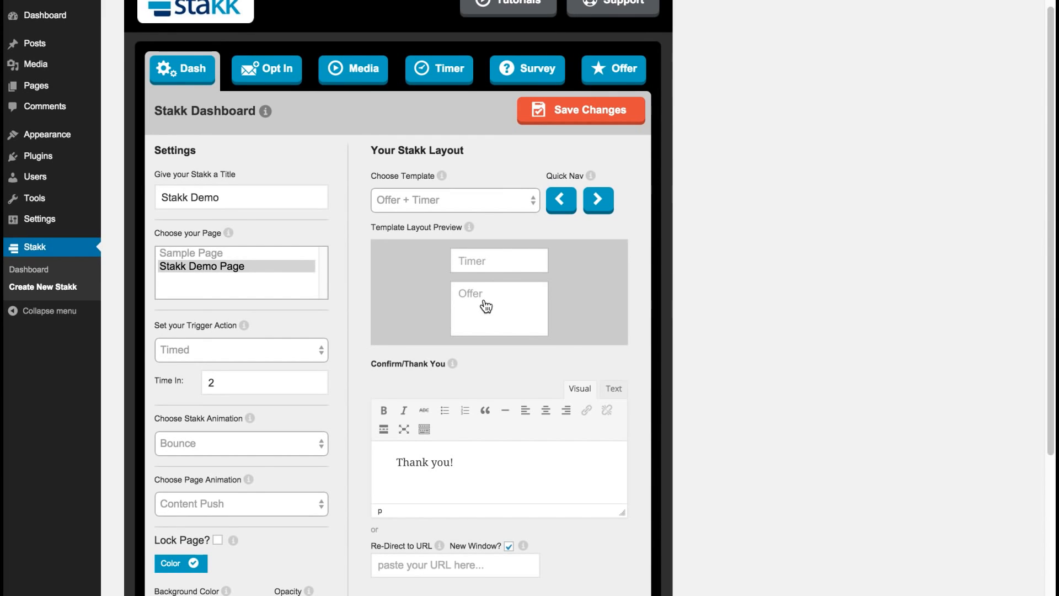
{"action": "left_click", "coordinate": [267, 68]}
{"action": "left_click", "coordinate": [359, 72]}
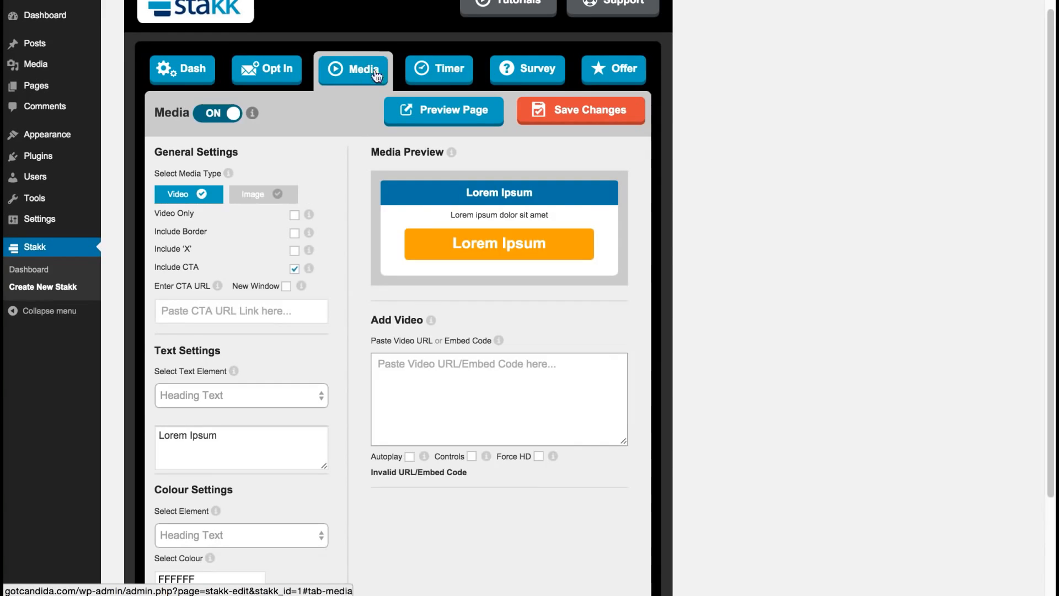
{"action": "left_click", "coordinate": [441, 73]}
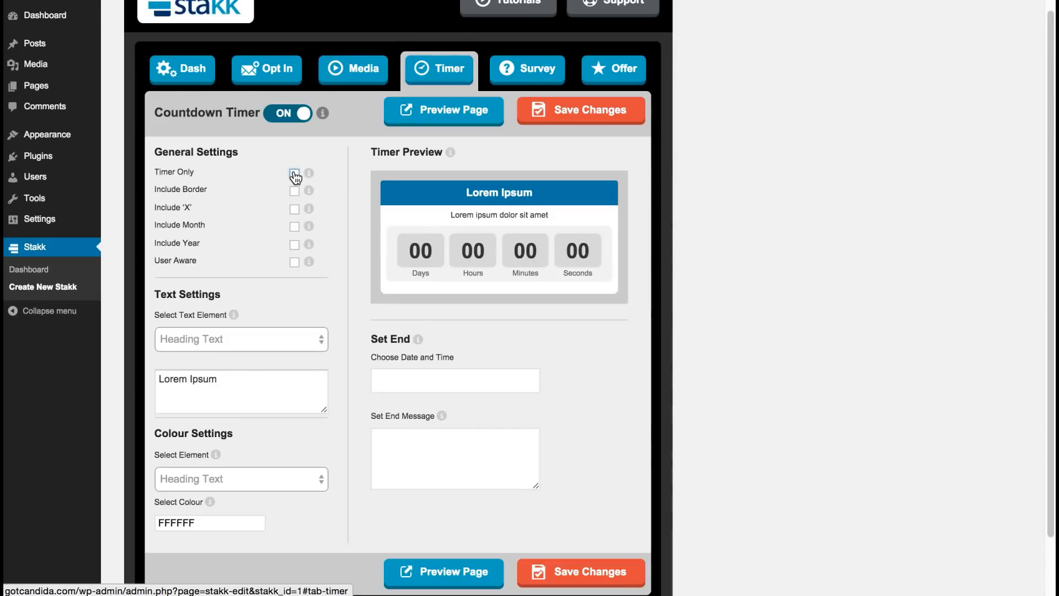
- Try the timer's Timer Only, Include Border, Include 'X', Include Month and Include Year options, switching each one back off
{"action": "left_click", "coordinate": [295, 174]}
{"action": "left_click", "coordinate": [295, 174]}
{"action": "left_click", "coordinate": [295, 191]}
{"action": "left_click", "coordinate": [295, 191]}
{"action": "left_click", "coordinate": [295, 210]}
{"action": "left_click", "coordinate": [295, 209]}
{"action": "left_click", "coordinate": [294, 227]}
{"action": "left_click", "coordinate": [294, 226]}
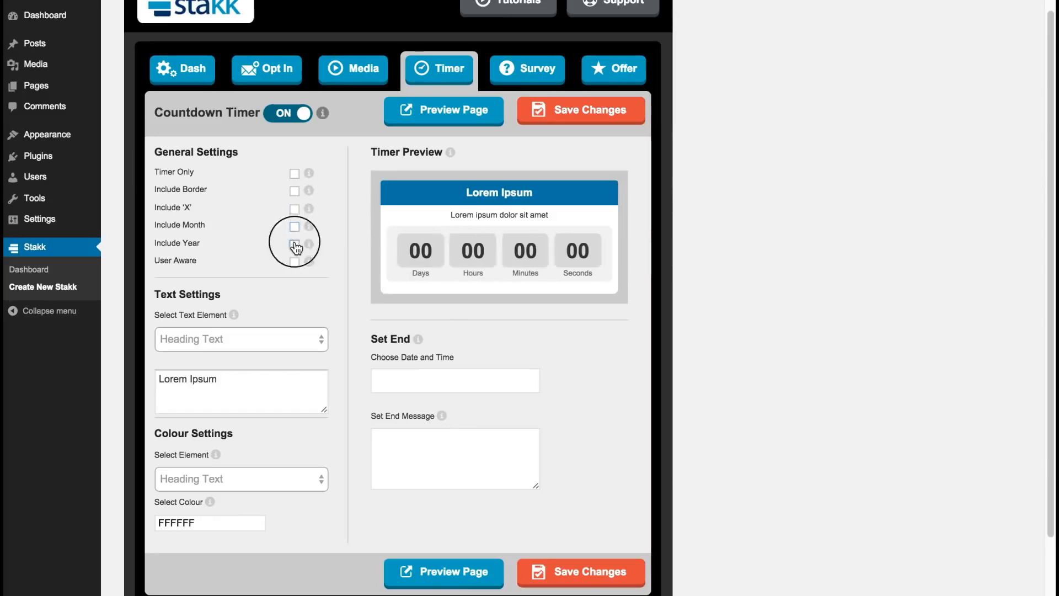
{"action": "left_click", "coordinate": [295, 245]}
{"action": "left_click", "coordinate": [295, 244]}
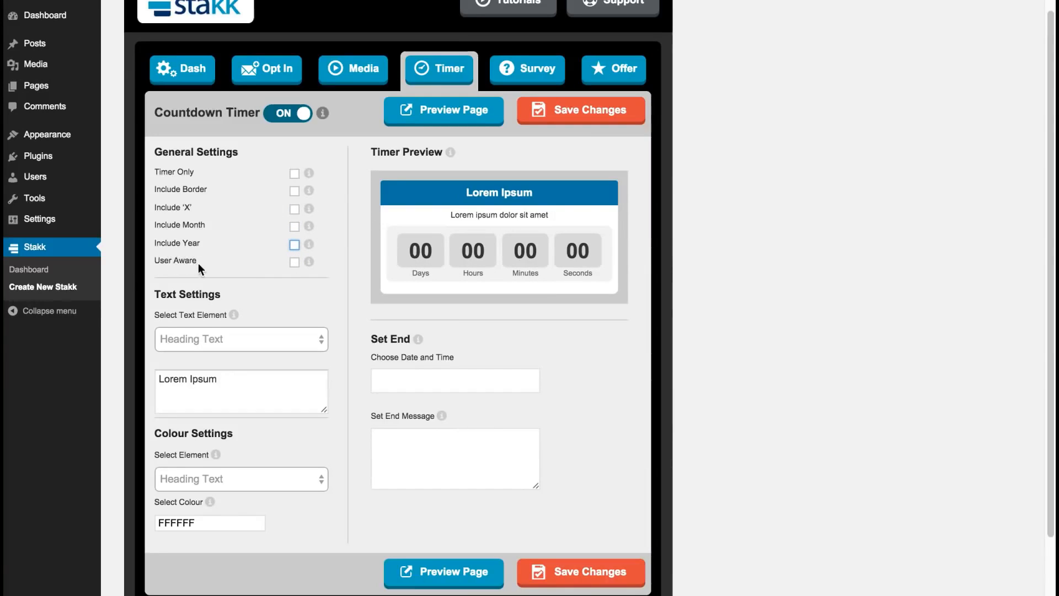
- Try the timer's User Aware option, switching it back off, and open the end date-and-time picker without choosing a date
{"action": "left_click", "coordinate": [295, 263]}
{"action": "left_click", "coordinate": [391, 379]}
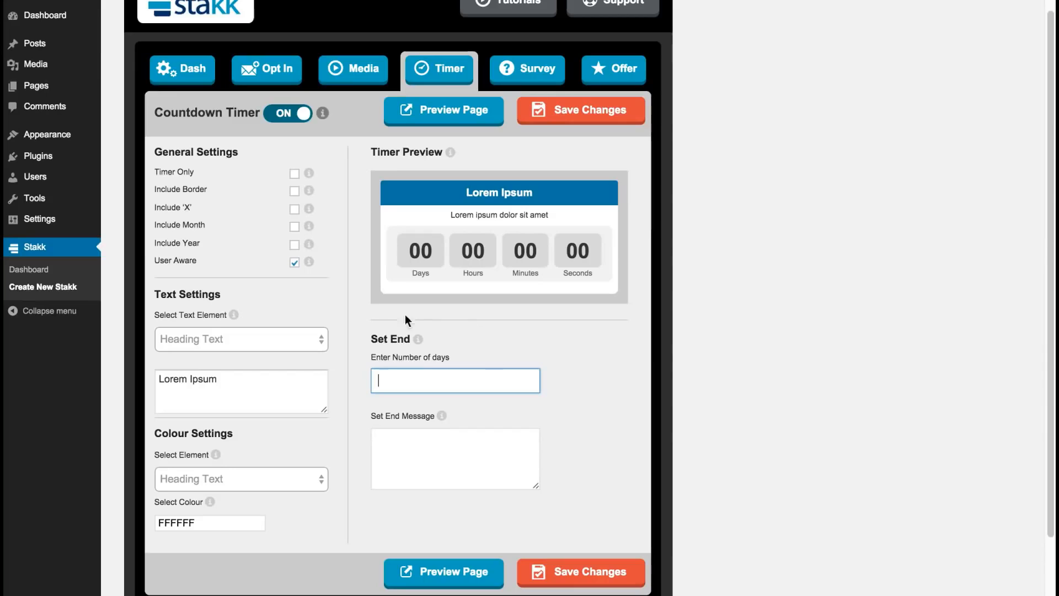
{"action": "left_click", "coordinate": [294, 262]}
{"action": "left_click", "coordinate": [479, 381]}
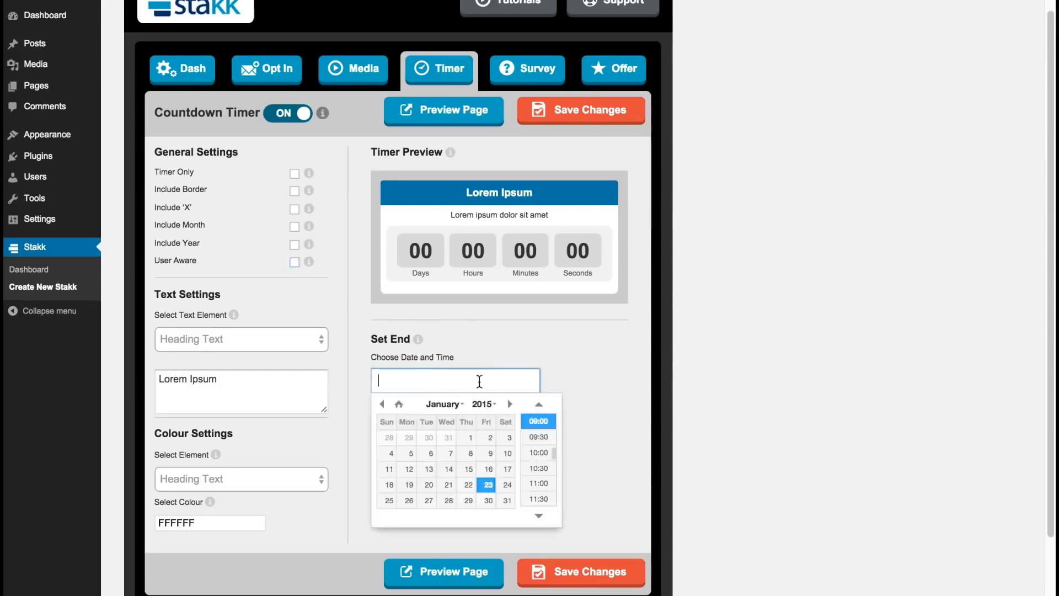
{"action": "left_click", "coordinate": [587, 369]}
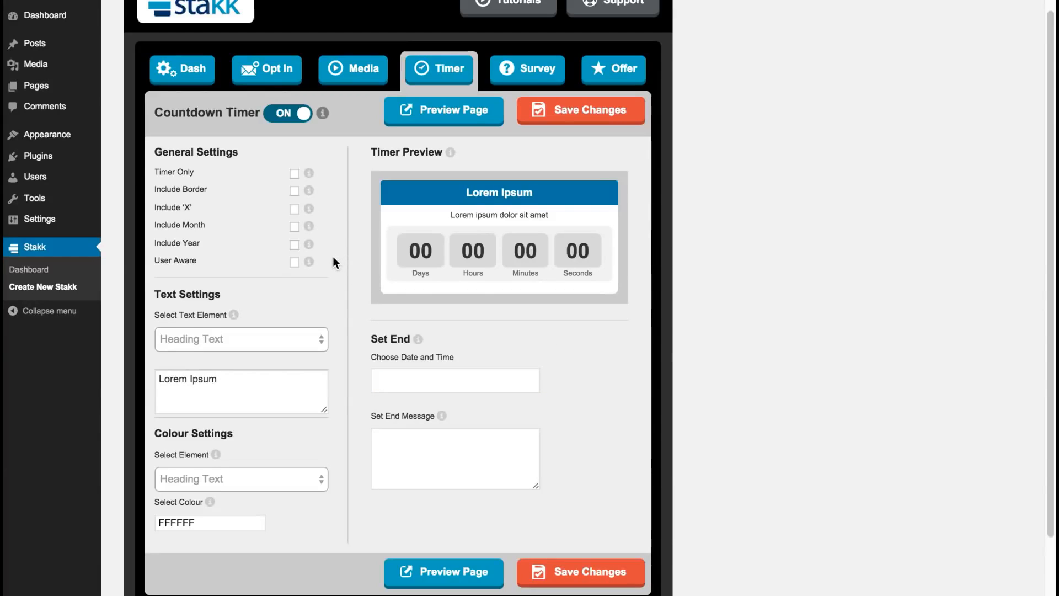
- Enable User Aware with an end of 3 days, enable Timer Only for the countdown, and save the changes
{"action": "left_click", "coordinate": [294, 262]}
{"action": "left_click", "coordinate": [388, 380]}
{"action": "type", "text": "3"}
{"action": "left_click", "coordinate": [557, 354]}
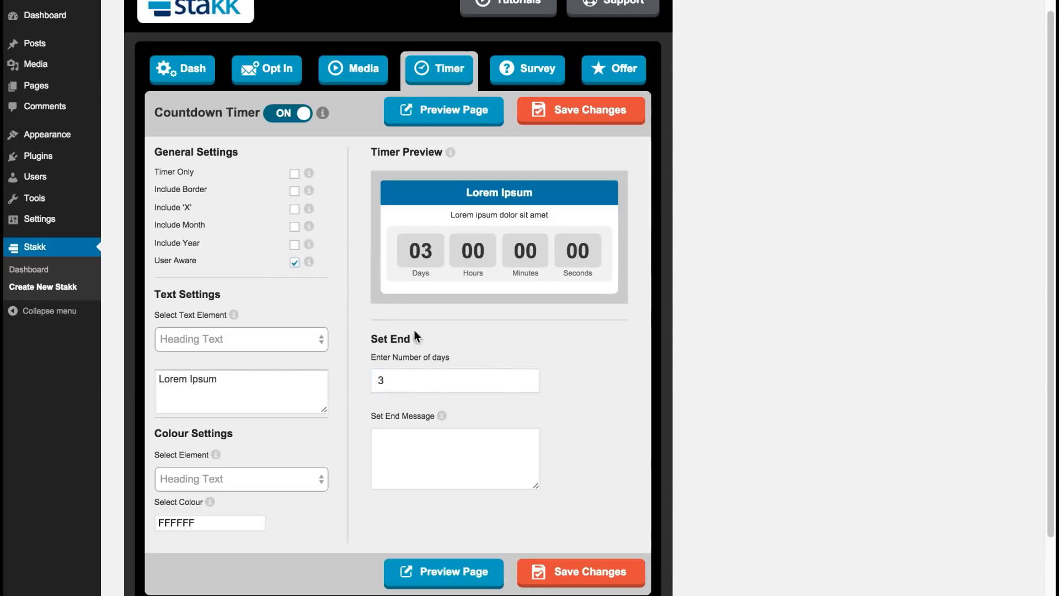
{"action": "left_click", "coordinate": [294, 173]}
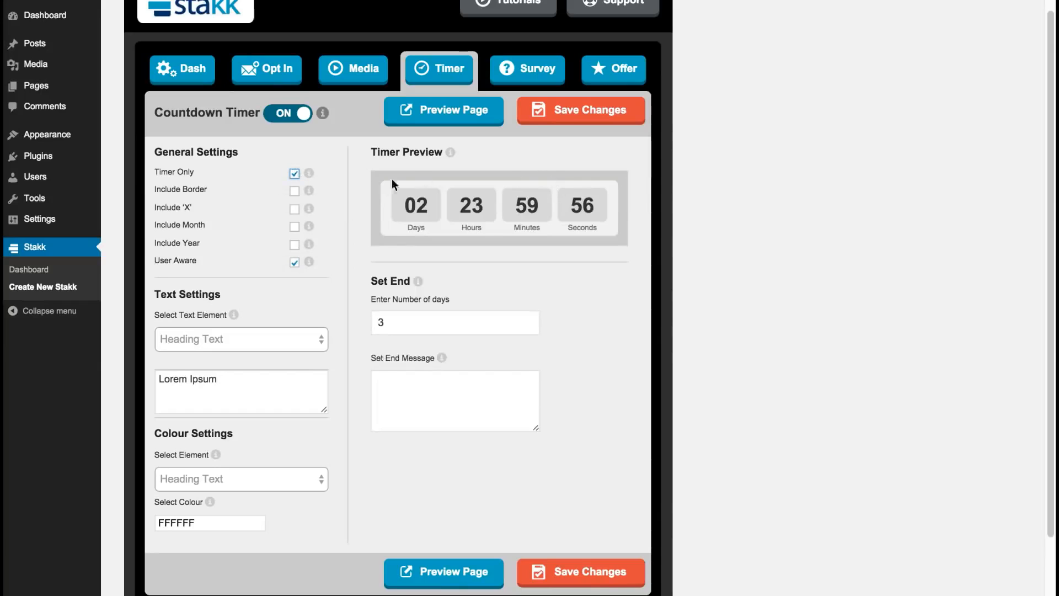
{"action": "left_click", "coordinate": [608, 115]}
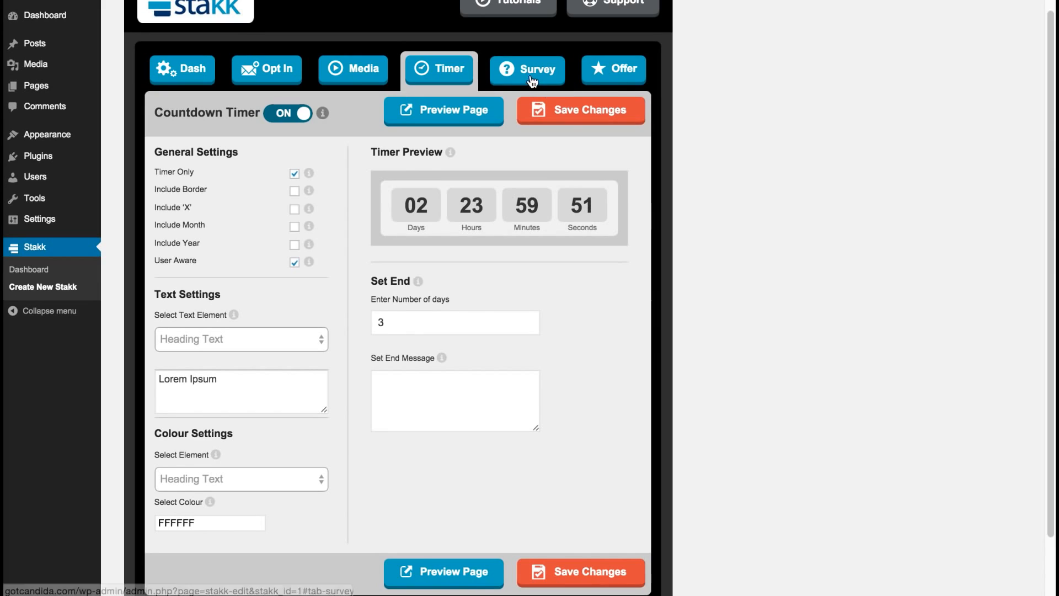
- In the Special Offer settings, keep the feature list at 3 and enable Trigger Opt In and Include 'X'
{"action": "left_click", "coordinate": [530, 75]}
{"action": "left_click", "coordinate": [625, 73]}
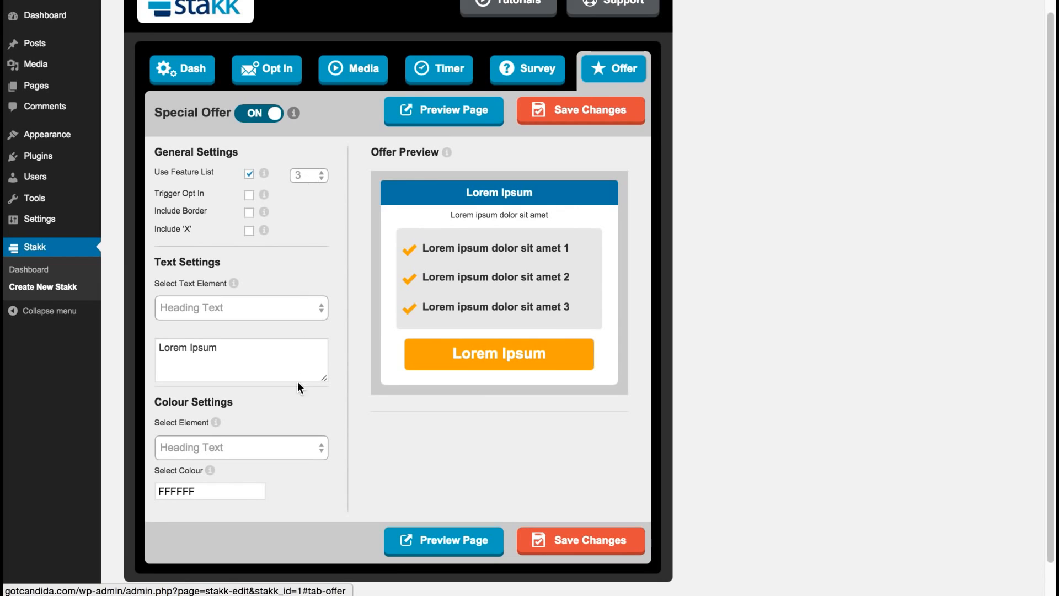
{"action": "left_click", "coordinate": [309, 176]}
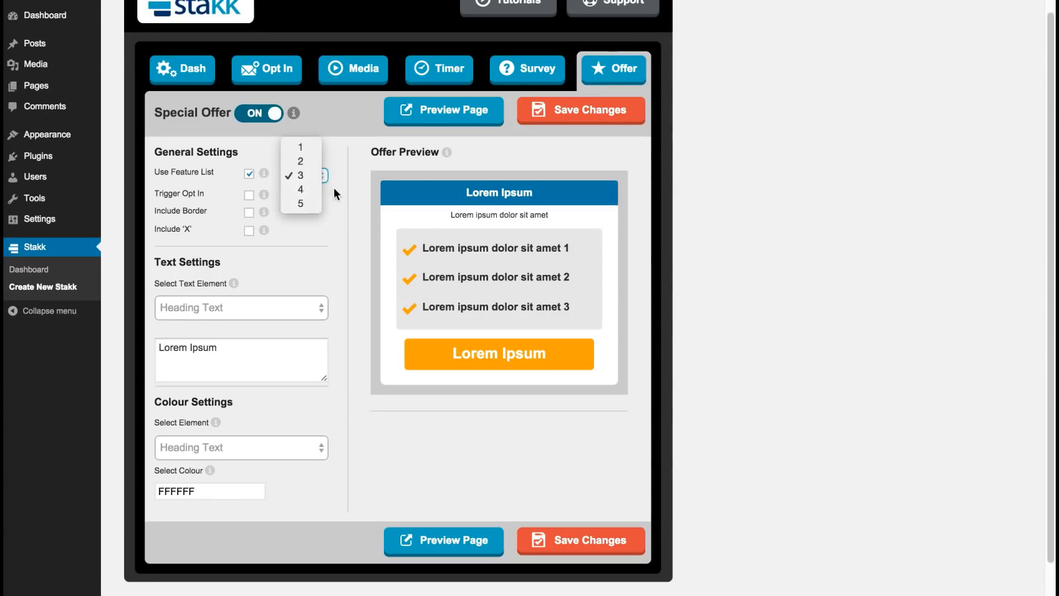
{"action": "left_click", "coordinate": [331, 180]}
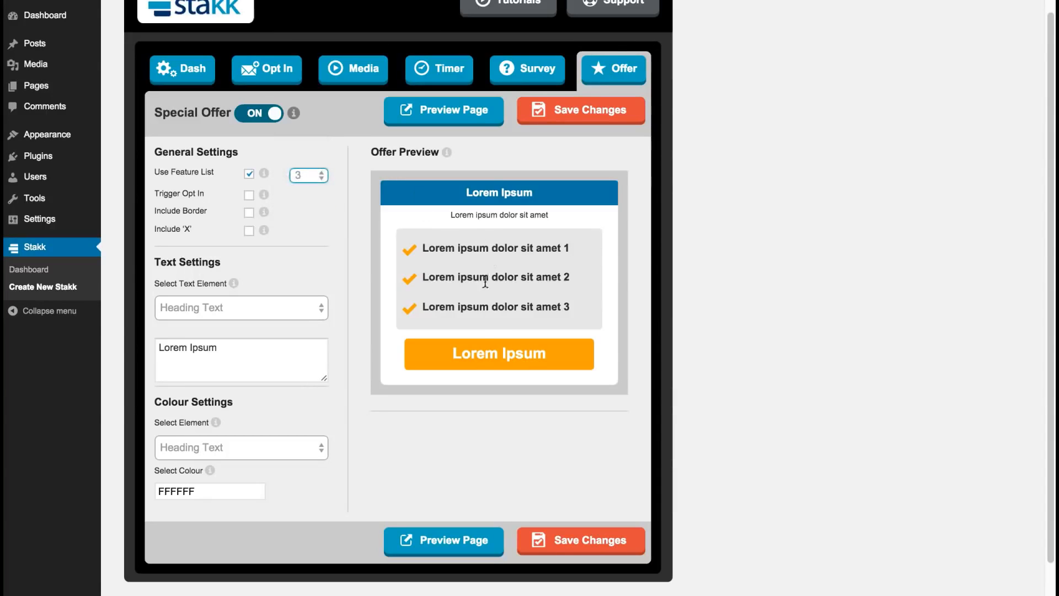
{"action": "left_click", "coordinate": [330, 215]}
{"action": "mouse_move", "coordinate": [262, 213]}
{"action": "left_click", "coordinate": [248, 194]}
{"action": "left_click", "coordinate": [249, 230]}
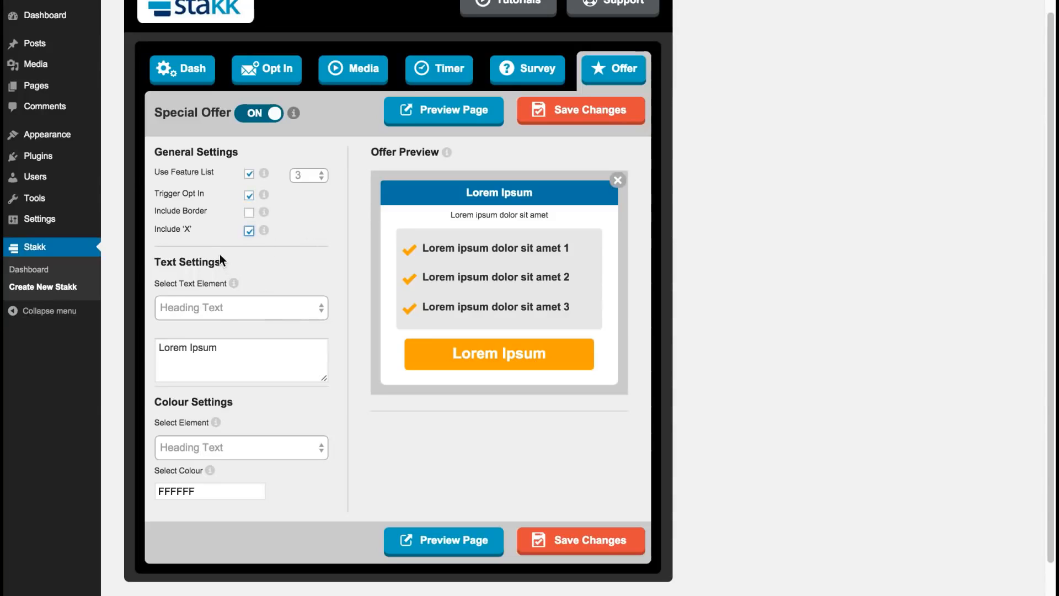
- Select the special offer's Sub Heading Text element and delete its text
{"action": "left_click", "coordinate": [250, 309]}
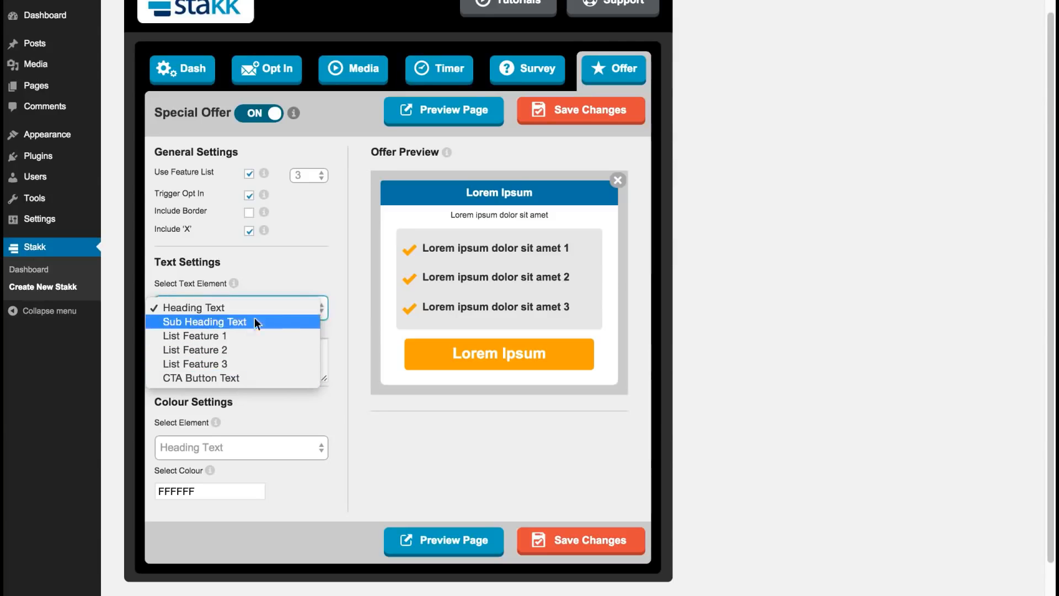
{"action": "left_click", "coordinate": [309, 273]}
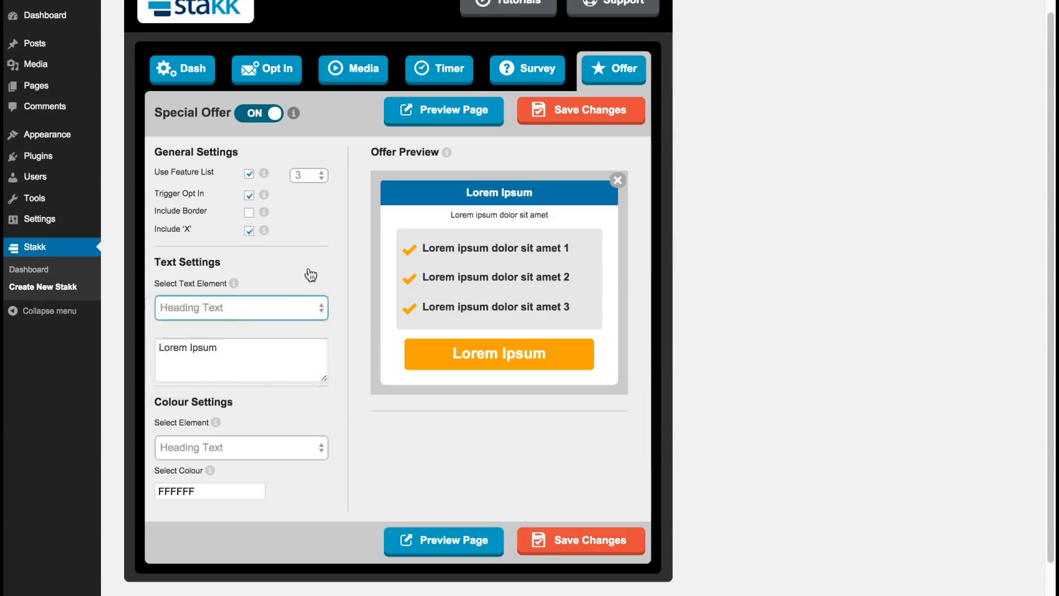
{"action": "left_click", "coordinate": [252, 311]}
{"action": "left_click", "coordinate": [243, 321]}
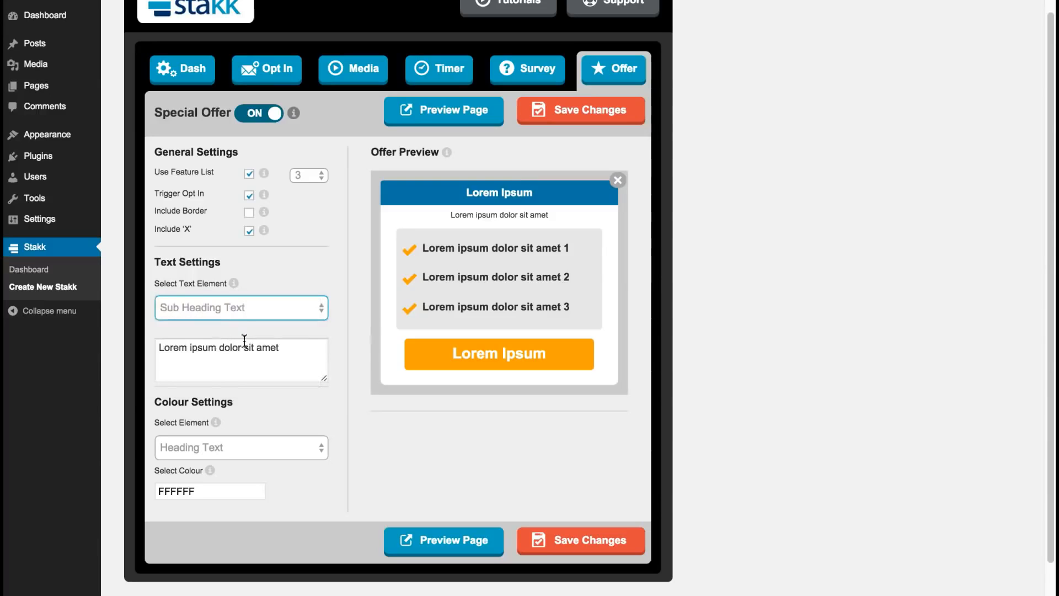
{"action": "left_click_drag", "start_coordinate": [280, 347], "coordinate": [151, 346]}
{"action": "key", "text": "BackSpace"}
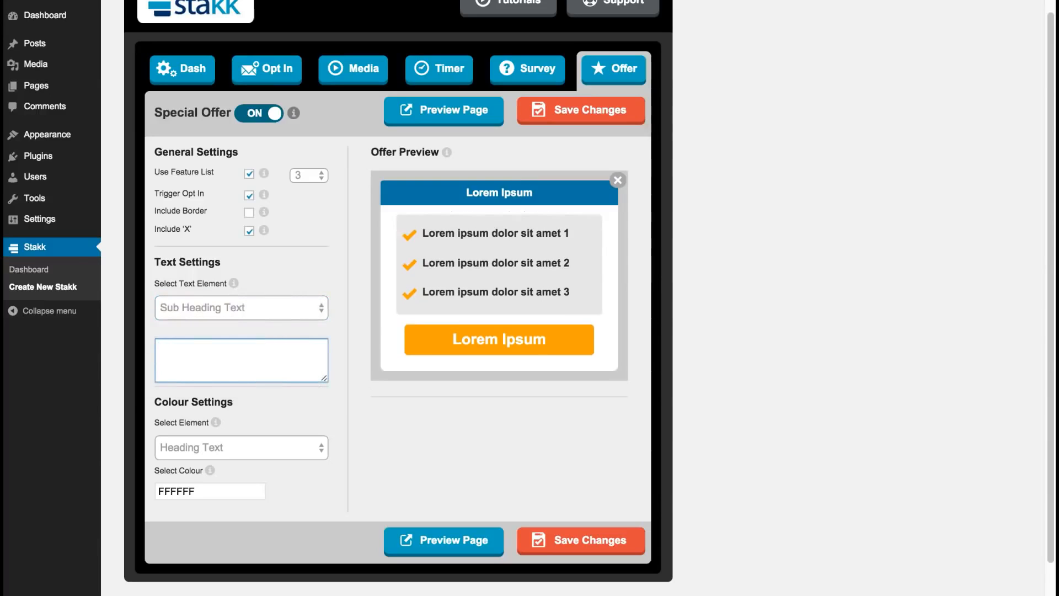
{"action": "left_click", "coordinate": [320, 281]}
- Replace the special offer's CTA Button Text with "Click Here.."
{"action": "left_click", "coordinate": [255, 303]}
{"action": "left_click", "coordinate": [242, 362]}
{"action": "left_click_drag", "start_coordinate": [239, 356], "coordinate": [153, 343]}
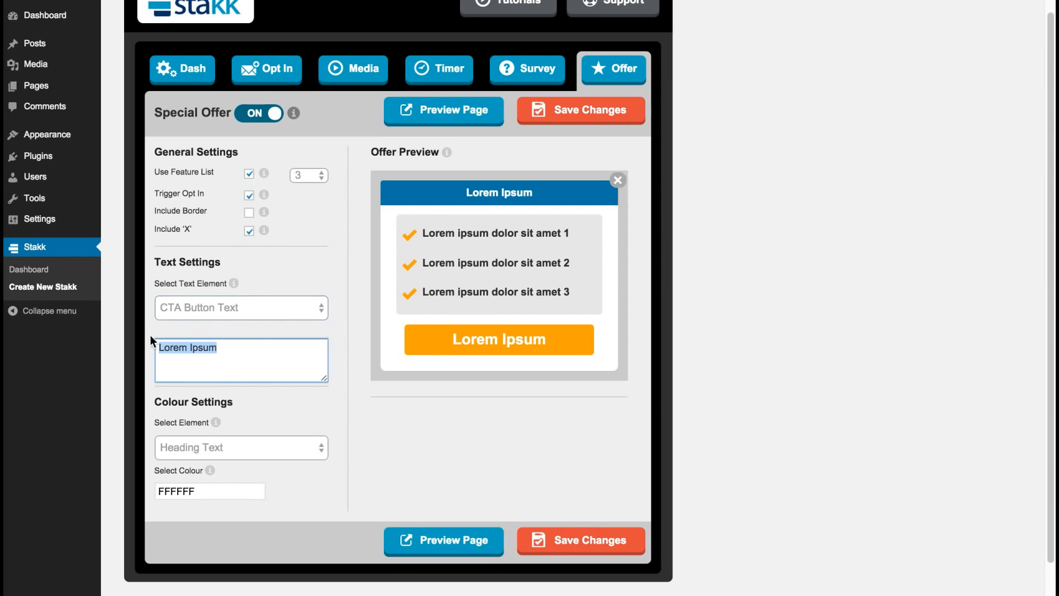
{"action": "type", "text": "Click H"}
{"action": "key", "text": "BackSpace"}
{"action": "key", "text": "BackSpace"}
{"action": "type", "text": "Here.."}
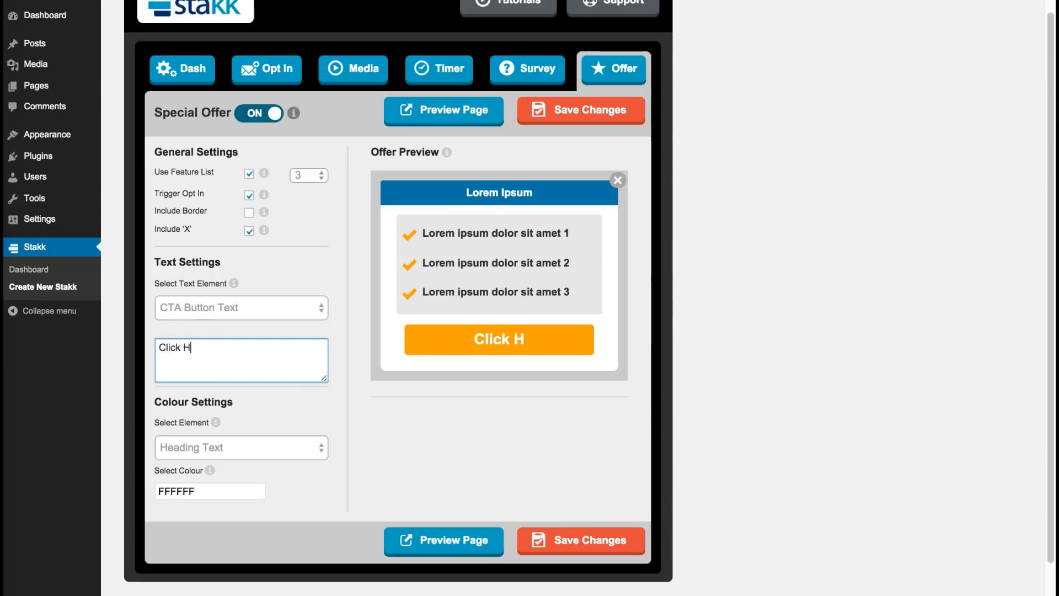
{"action": "left_click", "coordinate": [342, 285]}
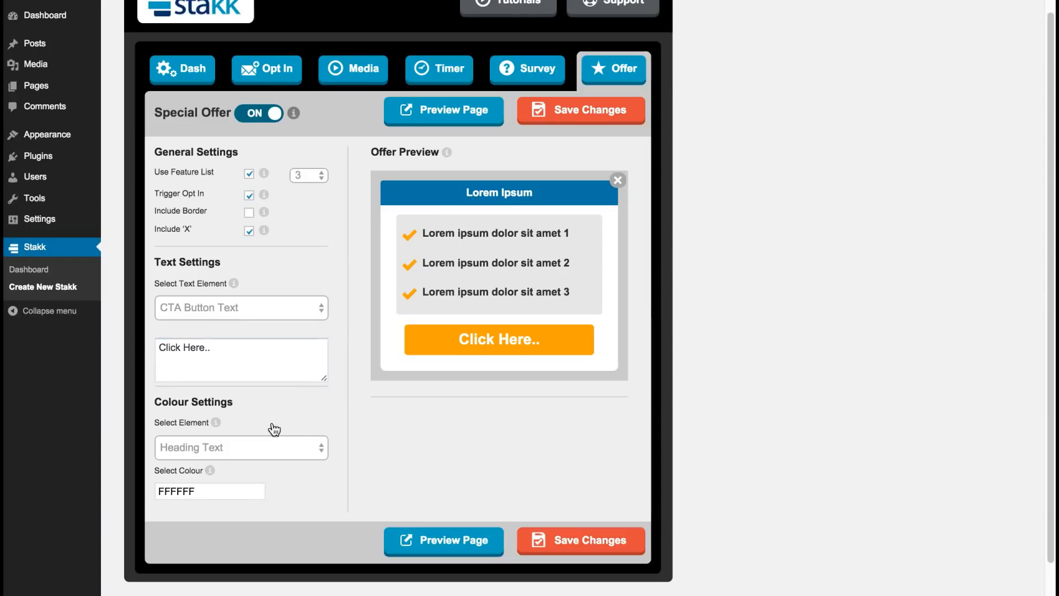
- Darken the special offer's Heading Background colour to 004059
{"action": "left_click", "coordinate": [241, 447]}
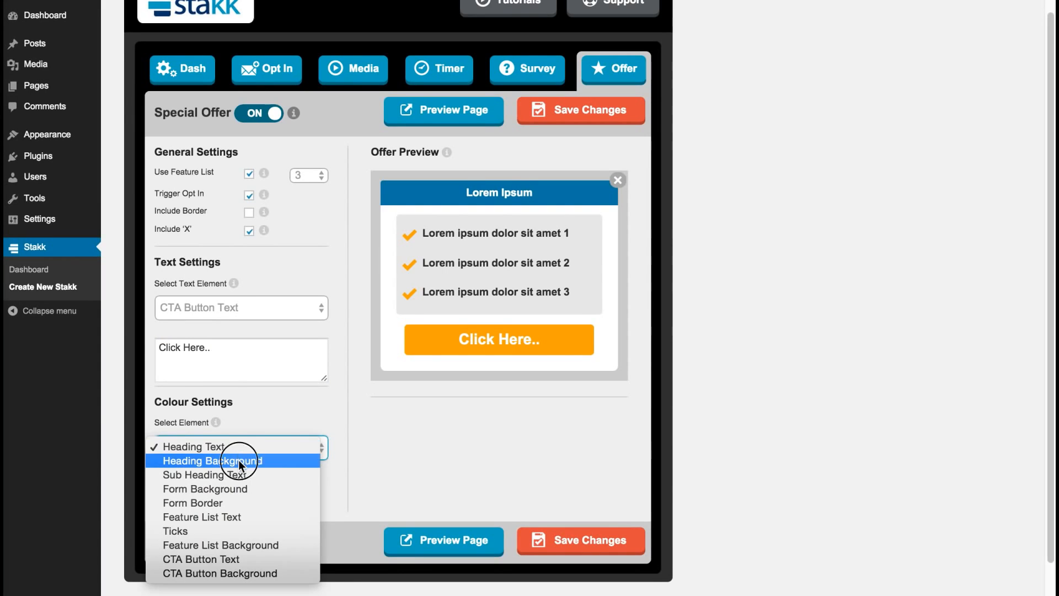
{"action": "left_click", "coordinate": [239, 460]}
{"action": "left_click", "coordinate": [226, 500]}
{"action": "left_click_drag", "start_coordinate": [283, 547], "coordinate": [284, 569]}
{"action": "left_click", "coordinate": [275, 480]}
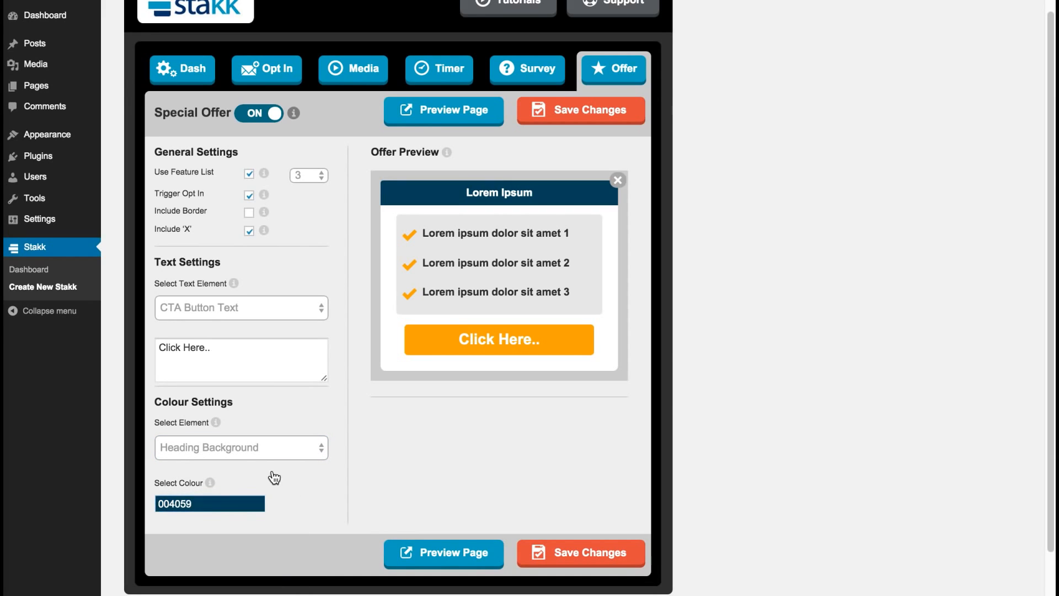
- Darken the special offer's Form Background colour to 303030 and save the changes
{"action": "left_click", "coordinate": [260, 447]}
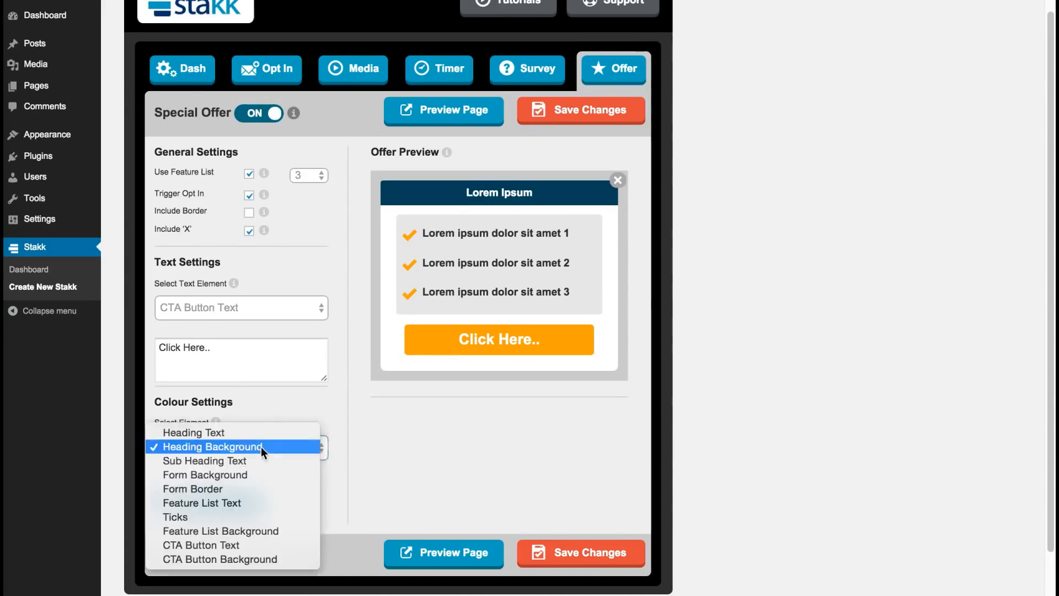
{"action": "left_click", "coordinate": [253, 475]}
{"action": "left_click", "coordinate": [237, 503]}
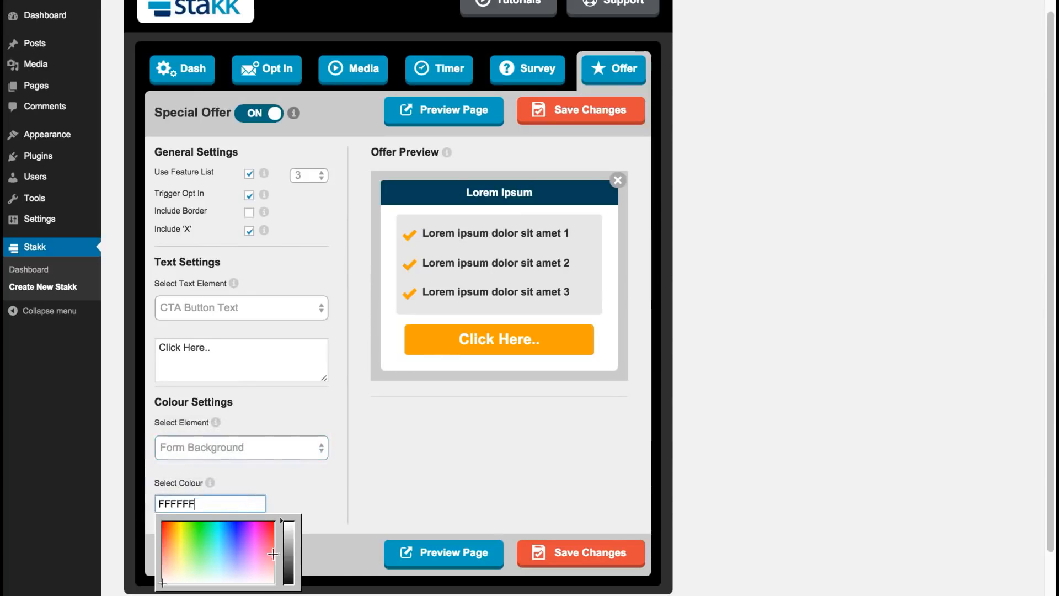
{"action": "left_click_drag", "start_coordinate": [288, 573], "coordinate": [288, 578]}
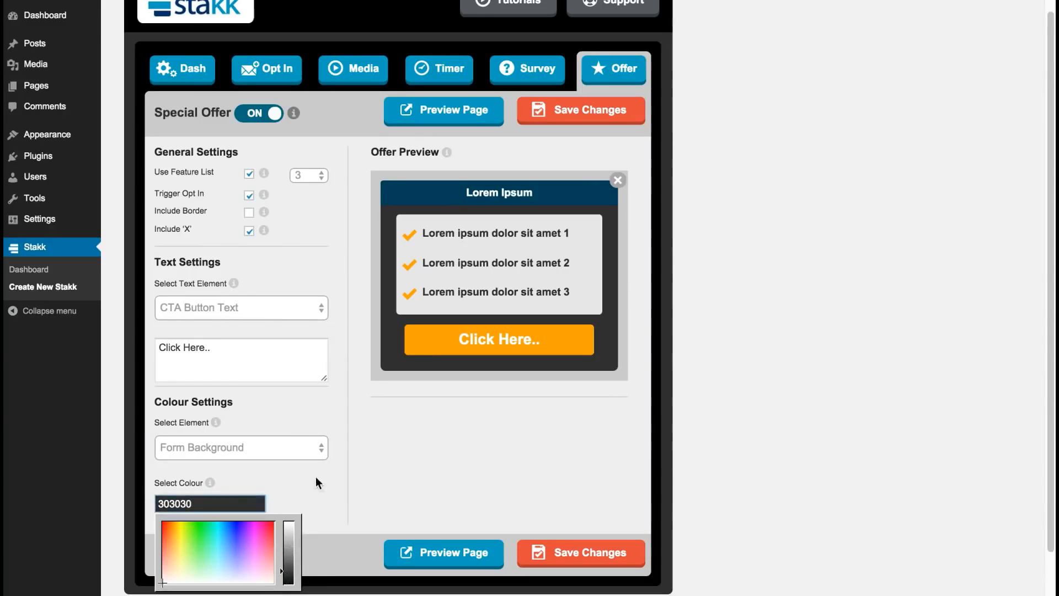
{"action": "left_click", "coordinate": [316, 481]}
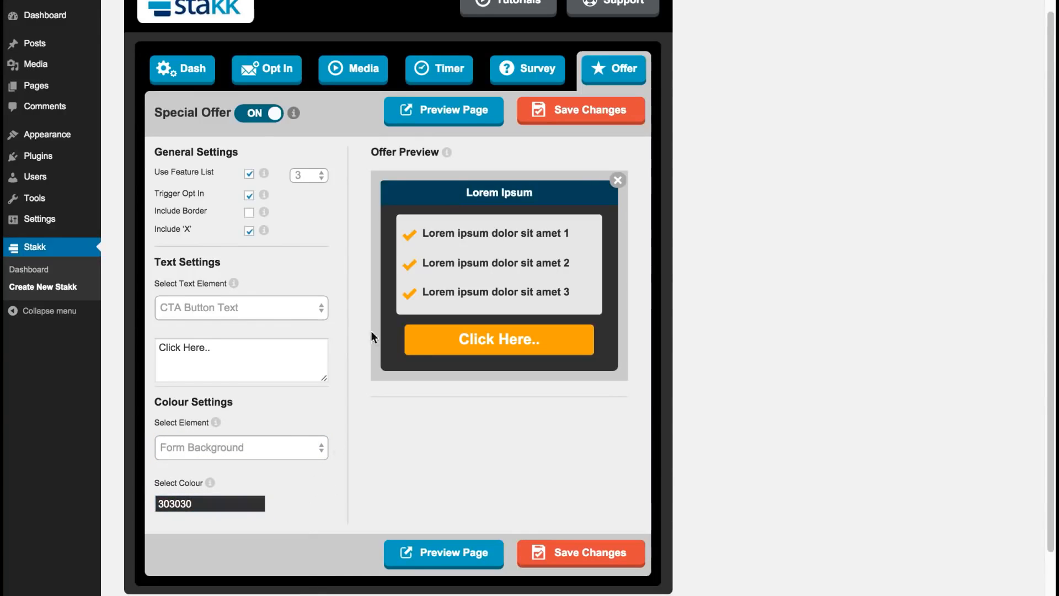
{"action": "left_click", "coordinate": [603, 550]}
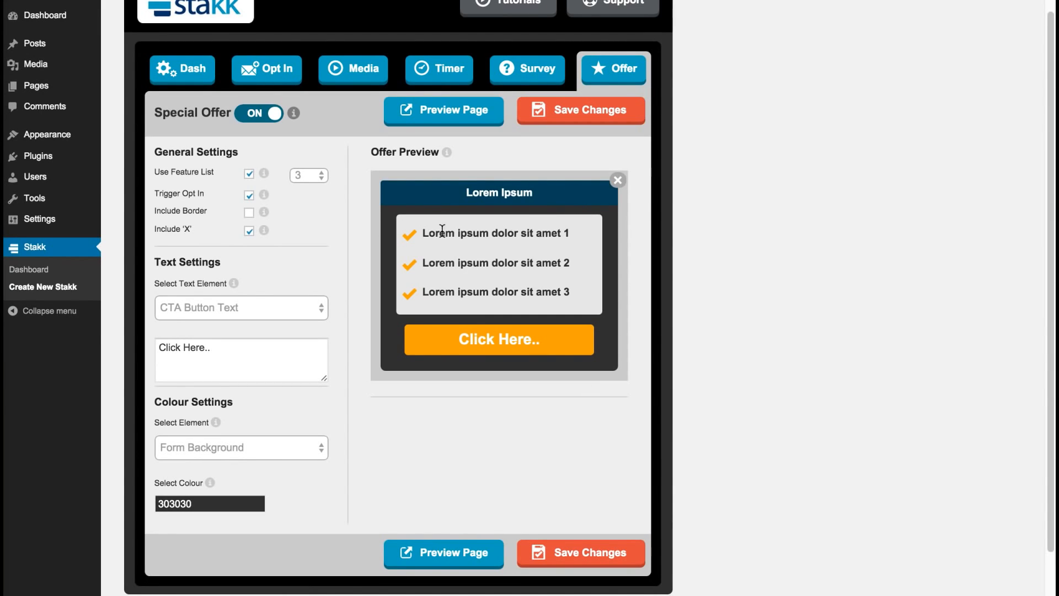
- Open the Email Opt In settings and try the Use Your Own Form Code option, switching it back off
{"action": "left_click", "coordinate": [272, 72]}
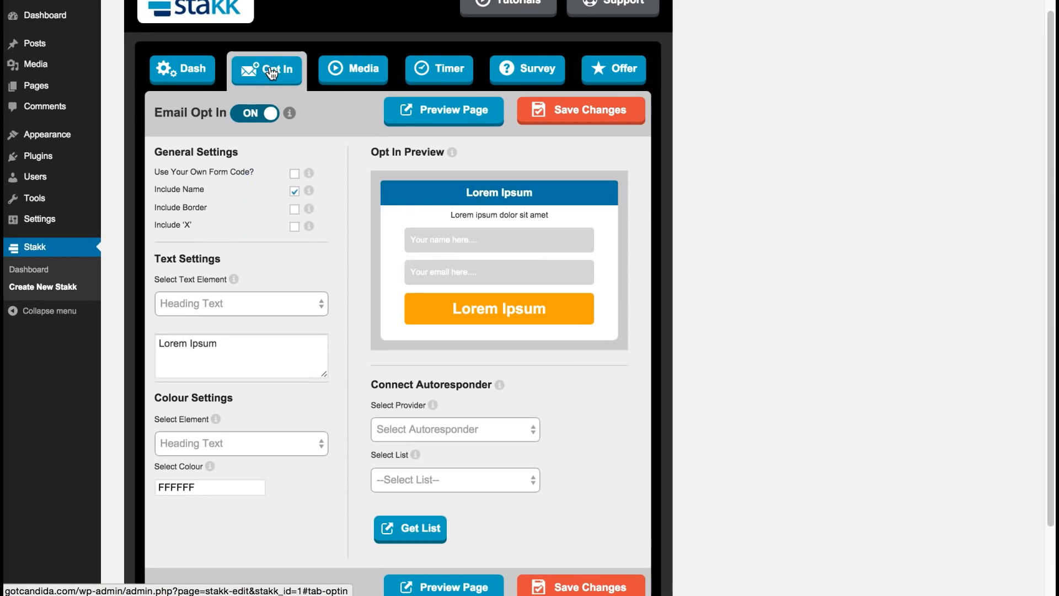
{"action": "left_click", "coordinate": [295, 175]}
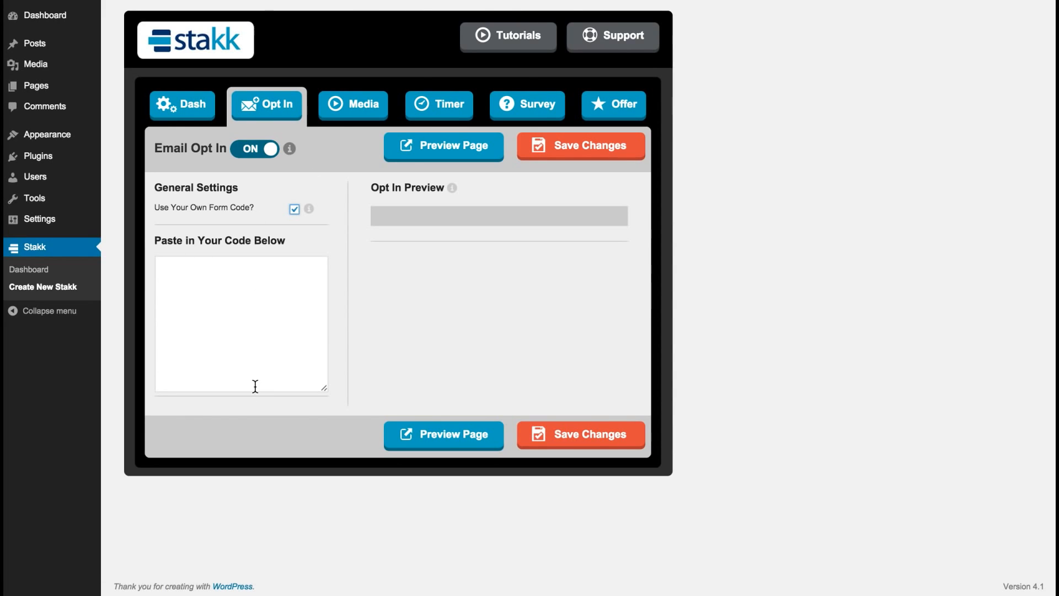
{"action": "left_click", "coordinate": [295, 209]}
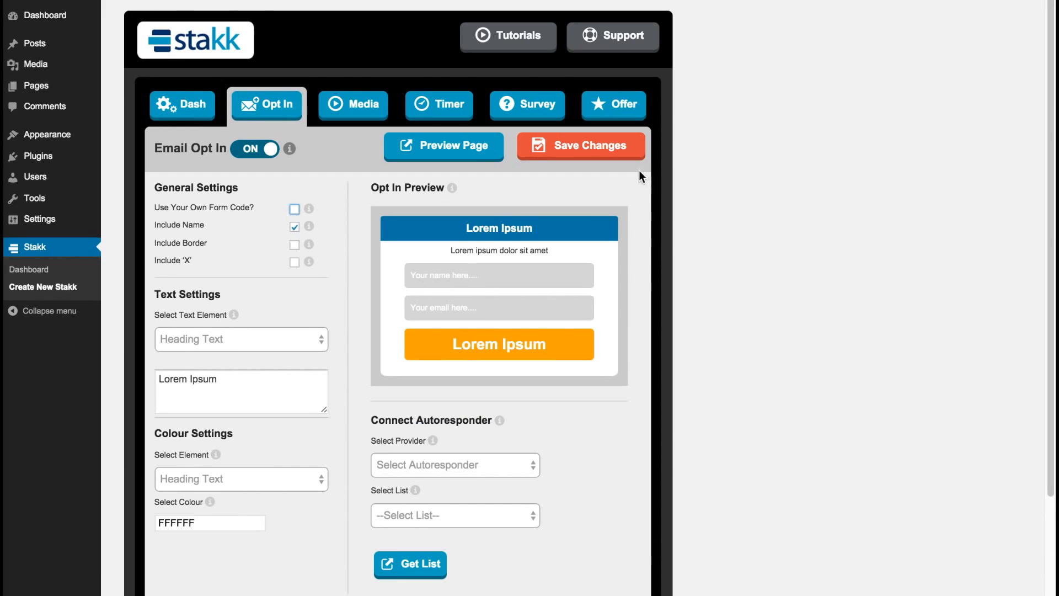
- Try the opt-in form's Include Border option, switching it back off, and enable Include 'X'
{"action": "scroll", "coordinate": [1034, 166], "scroll_direction": "down", "scroll_amount": 3}
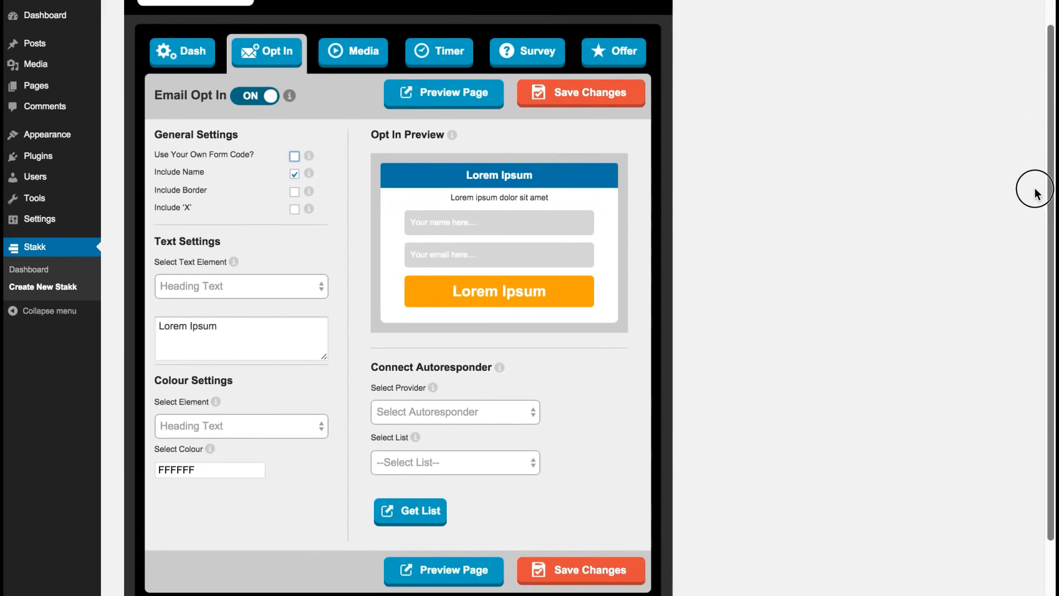
{"action": "left_click", "coordinate": [294, 181]}
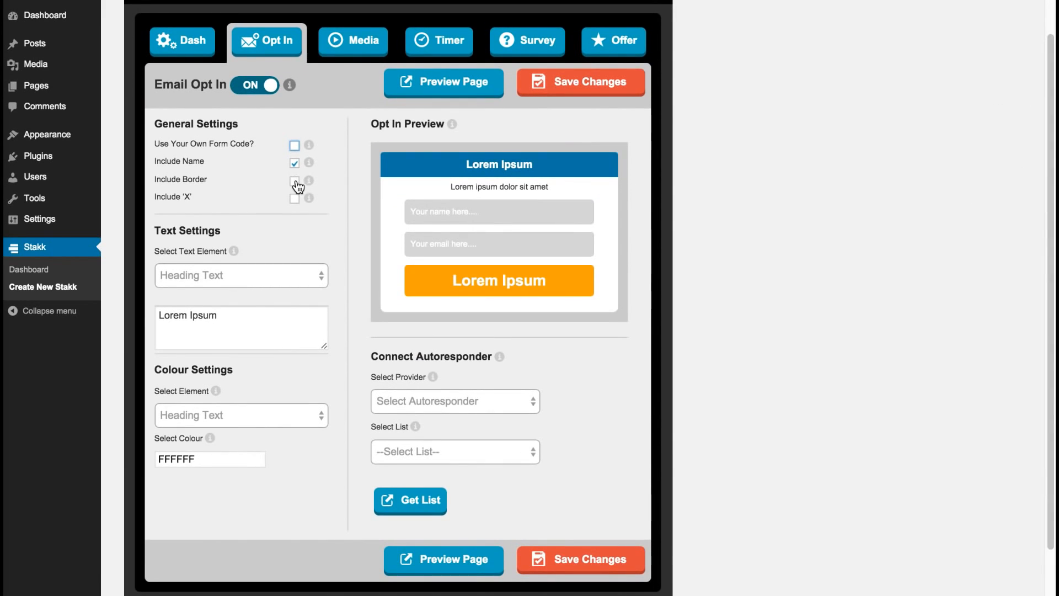
{"action": "left_click", "coordinate": [294, 180]}
{"action": "left_click", "coordinate": [296, 198]}
{"action": "left_click", "coordinate": [296, 199]}
{"action": "left_click", "coordinate": [296, 199]}
- Look over the Media settings and return to the Email Opt In settings
{"action": "left_click", "coordinate": [366, 43]}
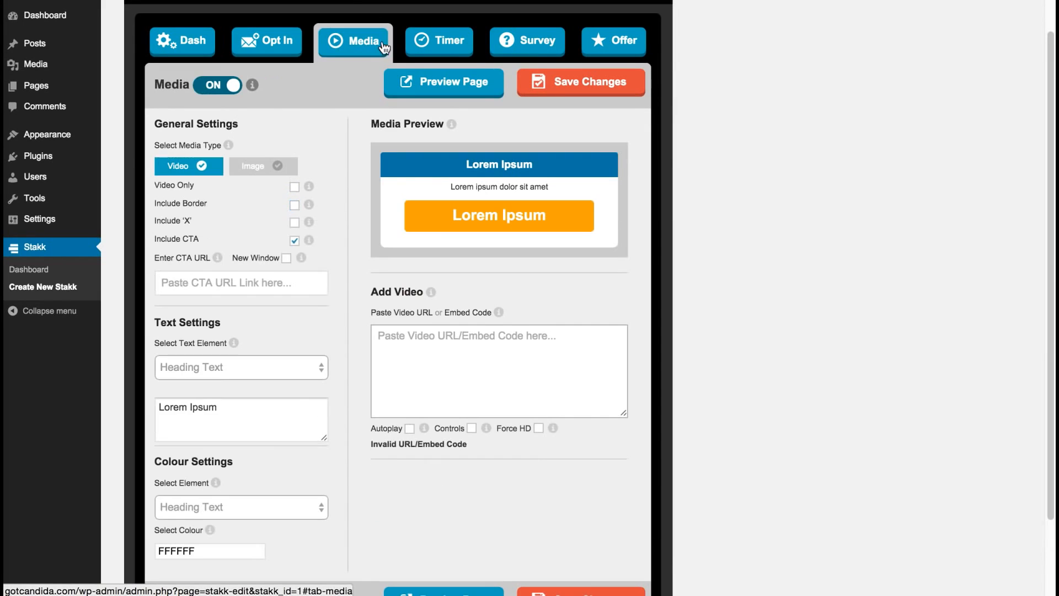
{"action": "left_click", "coordinate": [448, 41]}
{"action": "left_click", "coordinate": [338, 44]}
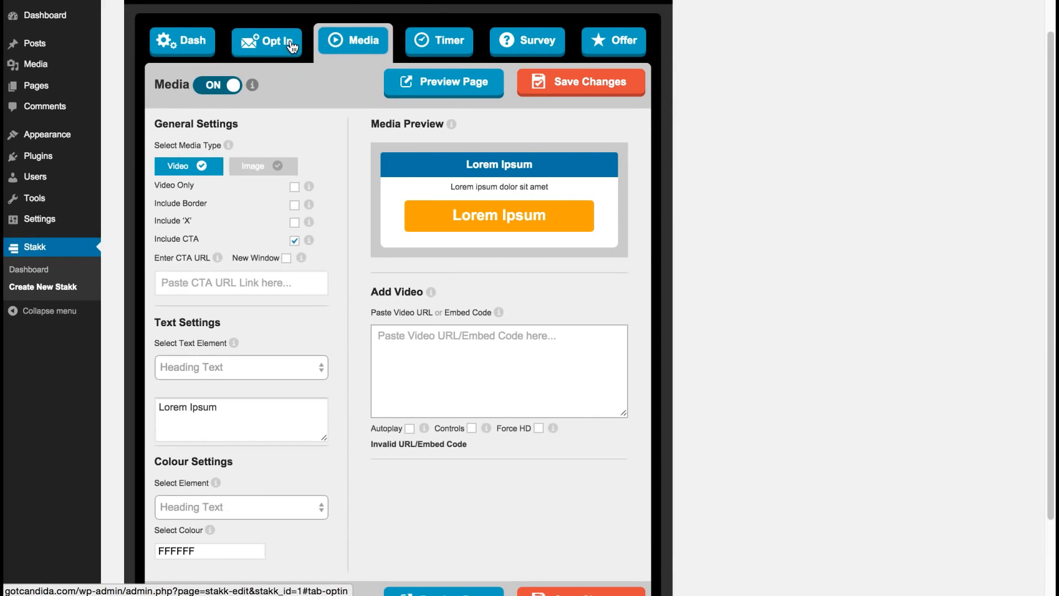
{"action": "left_click", "coordinate": [279, 45]}
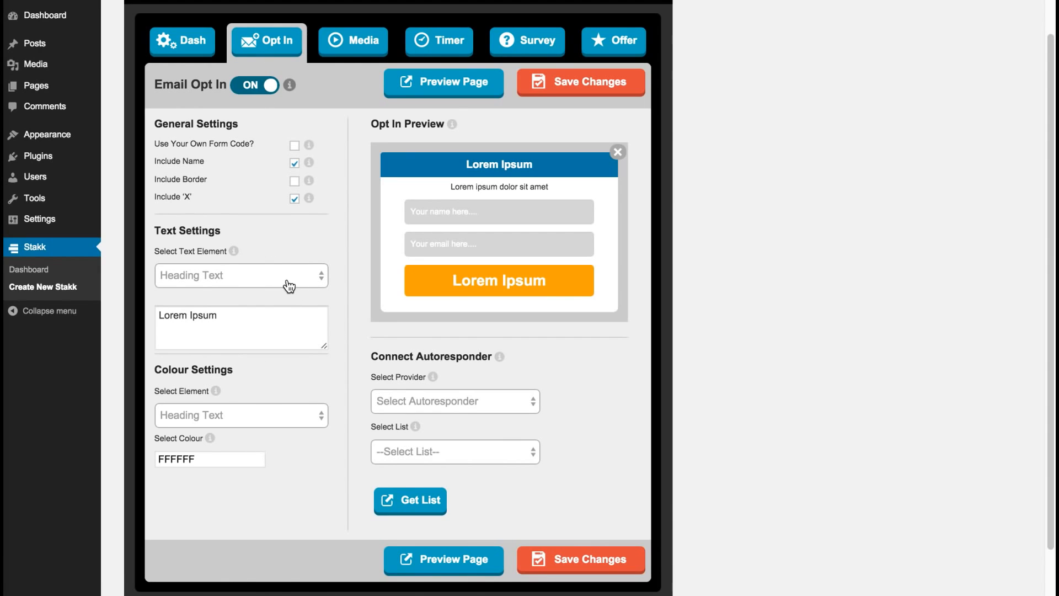
- Change the opt-in form's Button Text to "Get Instant Access!"
{"action": "left_click", "coordinate": [254, 276]}
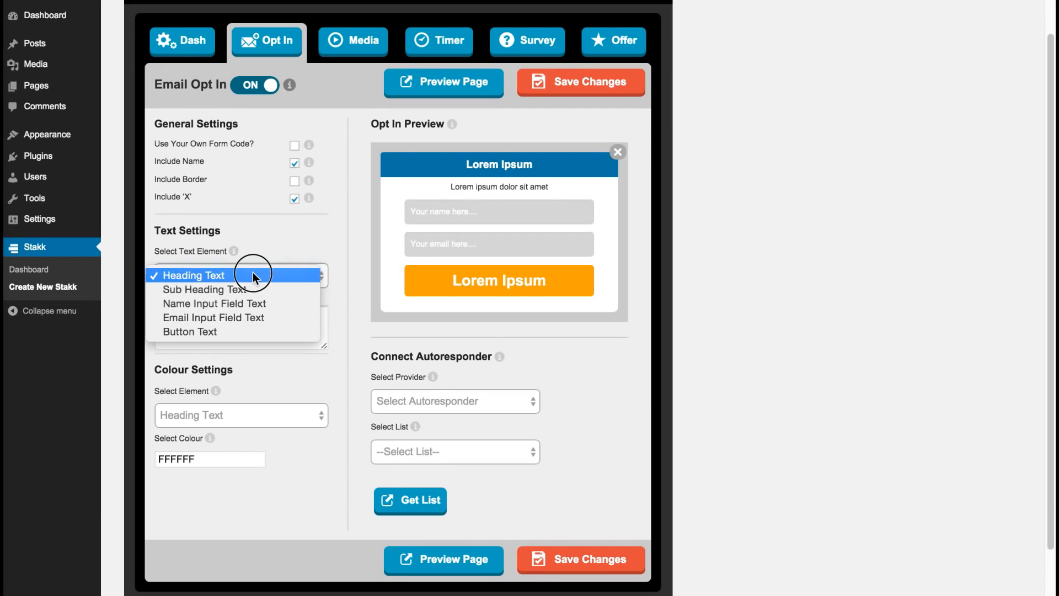
{"action": "left_click", "coordinate": [237, 333]}
{"action": "left_click_drag", "start_coordinate": [309, 320], "coordinate": [137, 312]}
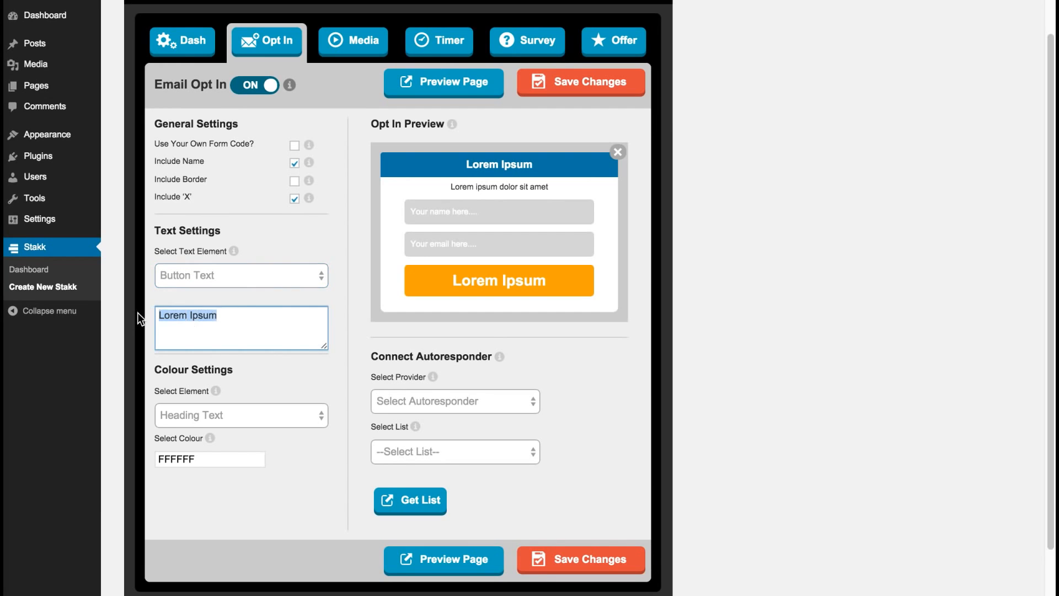
{"action": "type", "text": "Get Insta"}
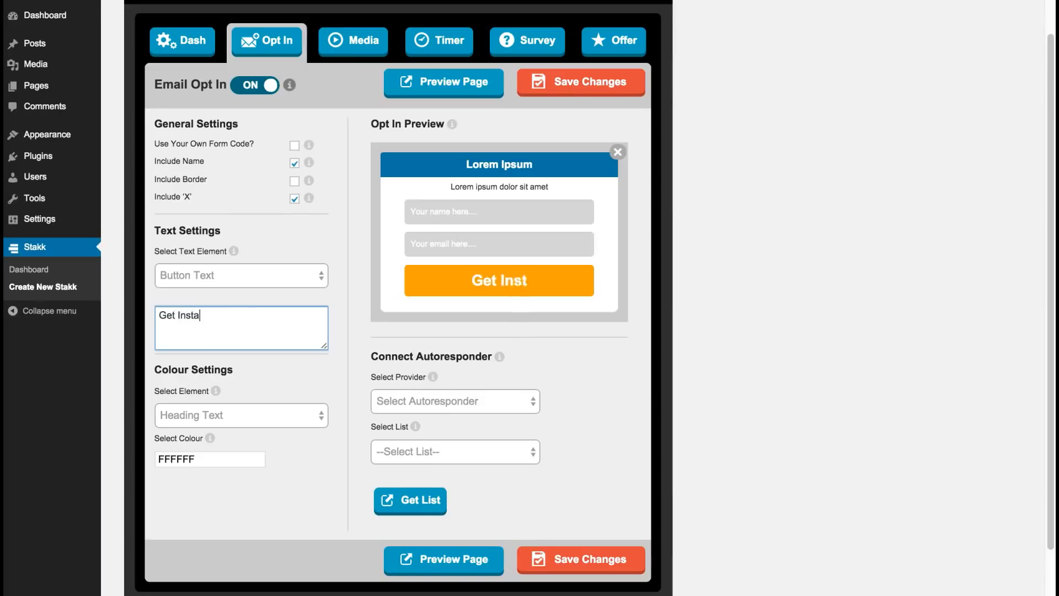
{"action": "type", "text": "nt Access!"}
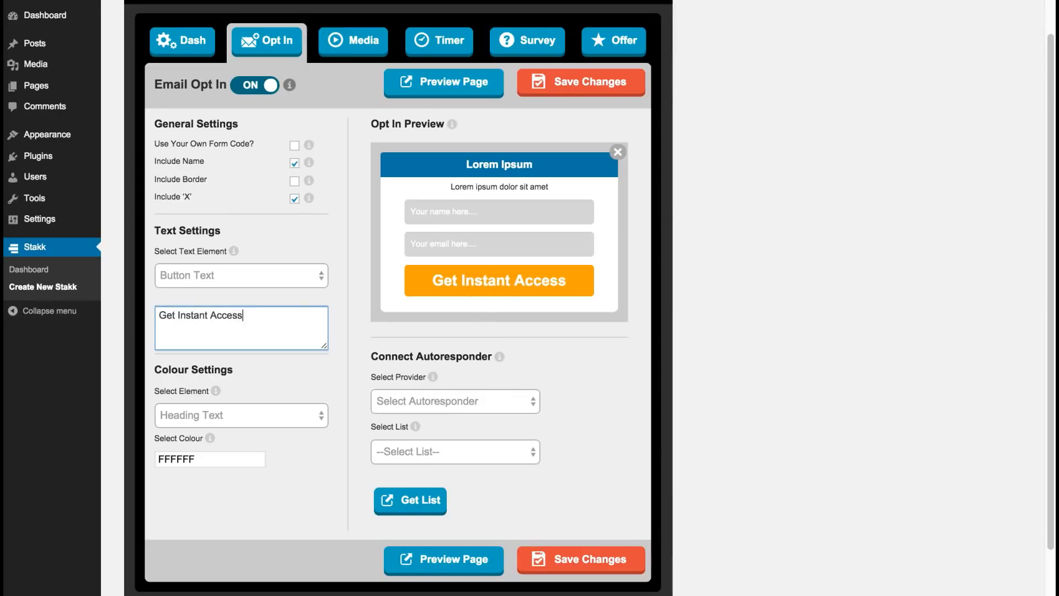
{"action": "left_click", "coordinate": [294, 378]}
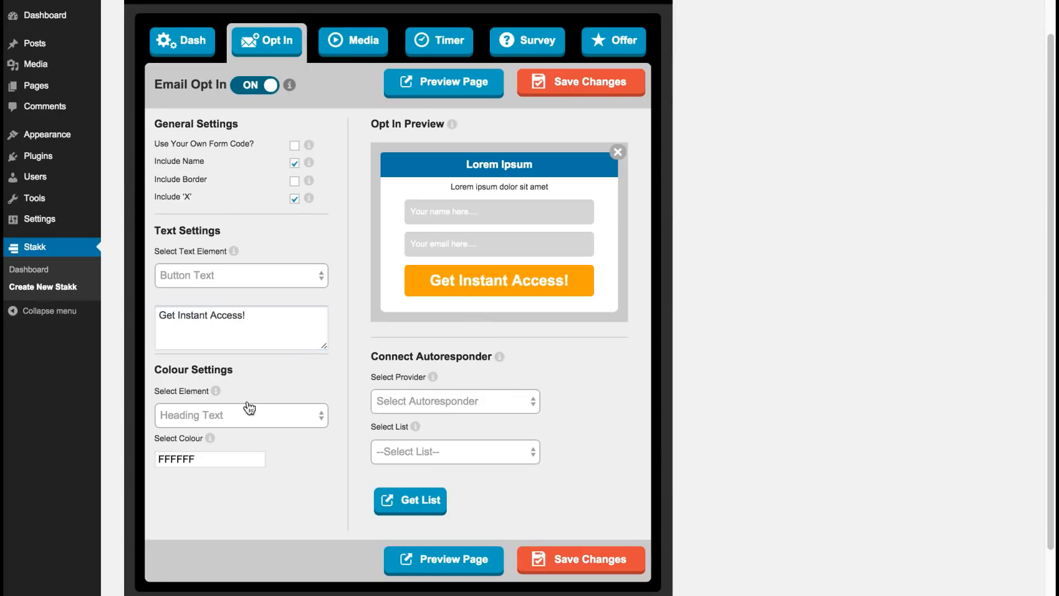
- Darken the opt-in form's Heading Background colour to 002838
{"action": "left_click", "coordinate": [246, 415]}
{"action": "left_click", "coordinate": [245, 429]}
{"action": "left_click", "coordinate": [242, 472]}
{"action": "left_click_drag", "start_coordinate": [285, 508], "coordinate": [284, 537]}
{"action": "left_click", "coordinate": [280, 458]}
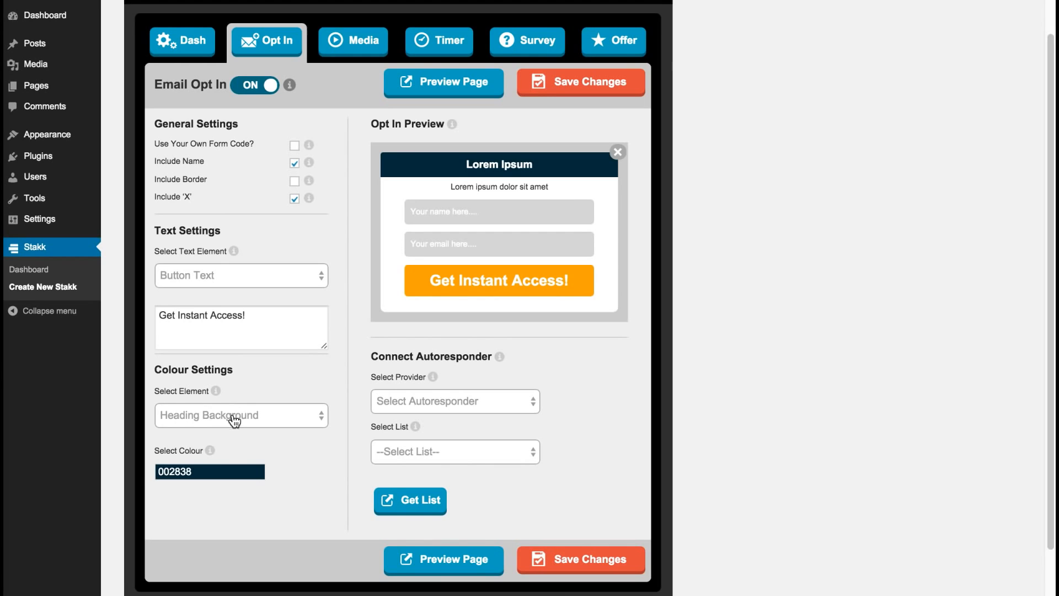
- Darken the opt-in form's Form Background colour to 3D3D3D
{"action": "left_click", "coordinate": [230, 414]}
{"action": "left_click", "coordinate": [232, 444]}
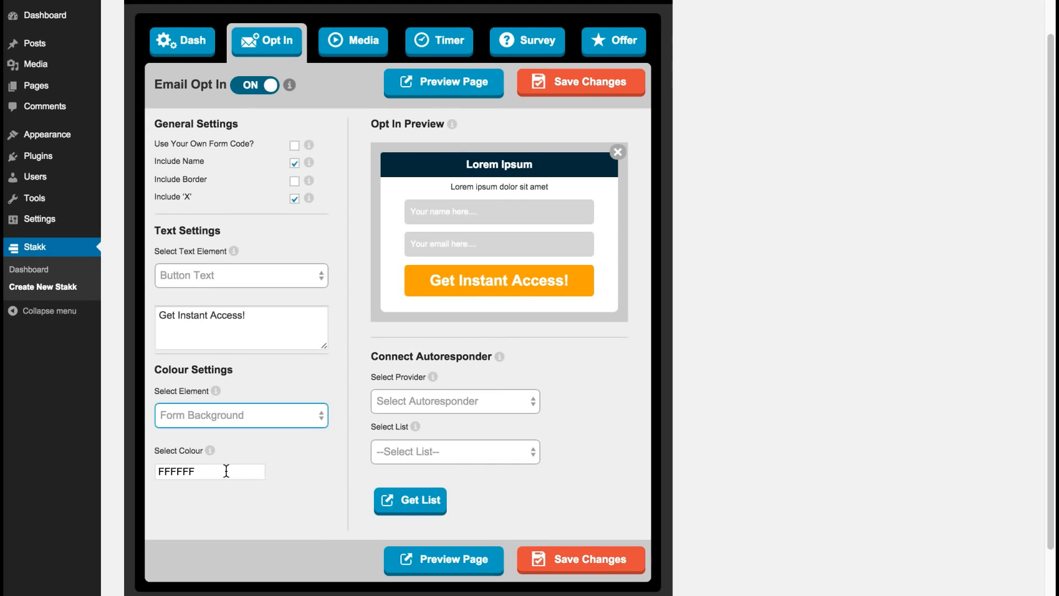
{"action": "left_click", "coordinate": [228, 470]}
{"action": "left_click_drag", "start_coordinate": [284, 521], "coordinate": [288, 542]}
{"action": "left_click", "coordinate": [319, 463]}
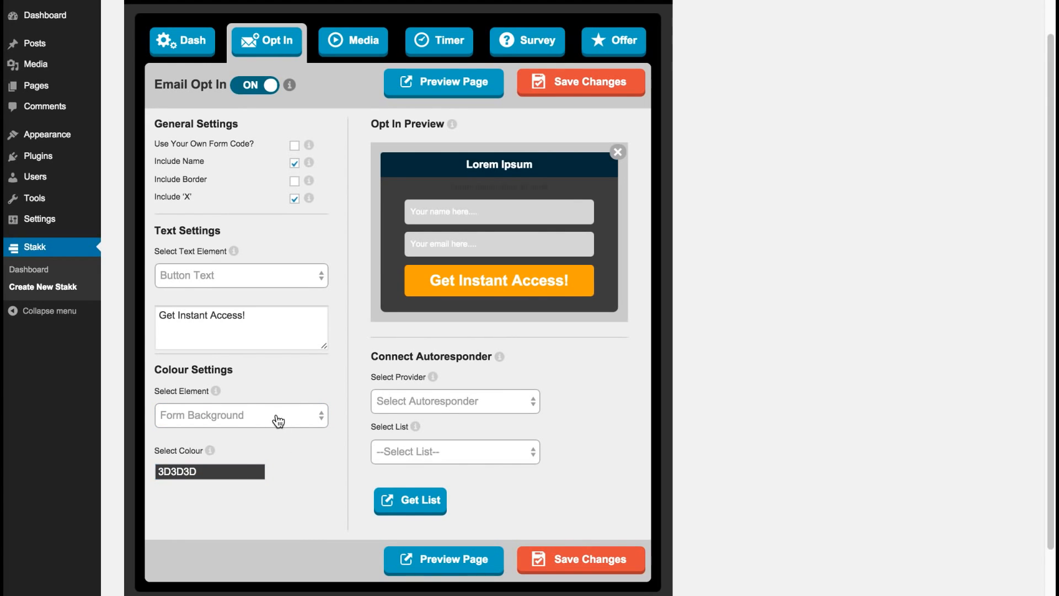
- Set the opt-in form's Heading Background to the blue 005B80
{"action": "left_click", "coordinate": [278, 419]}
{"action": "left_click", "coordinate": [265, 388]}
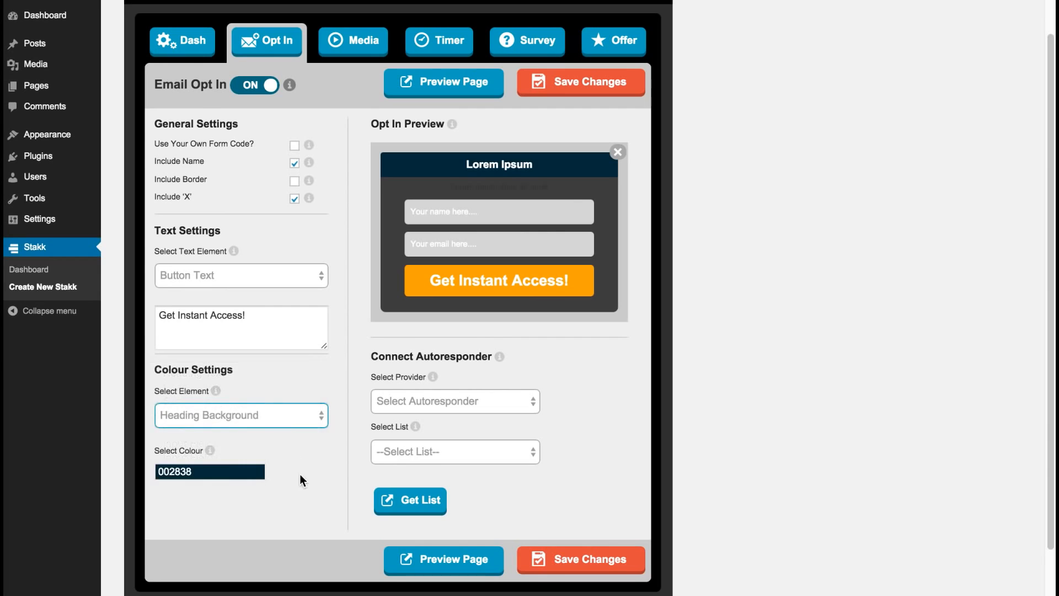
{"action": "left_click", "coordinate": [244, 467]}
{"action": "left_click_drag", "start_coordinate": [286, 544], "coordinate": [287, 519]}
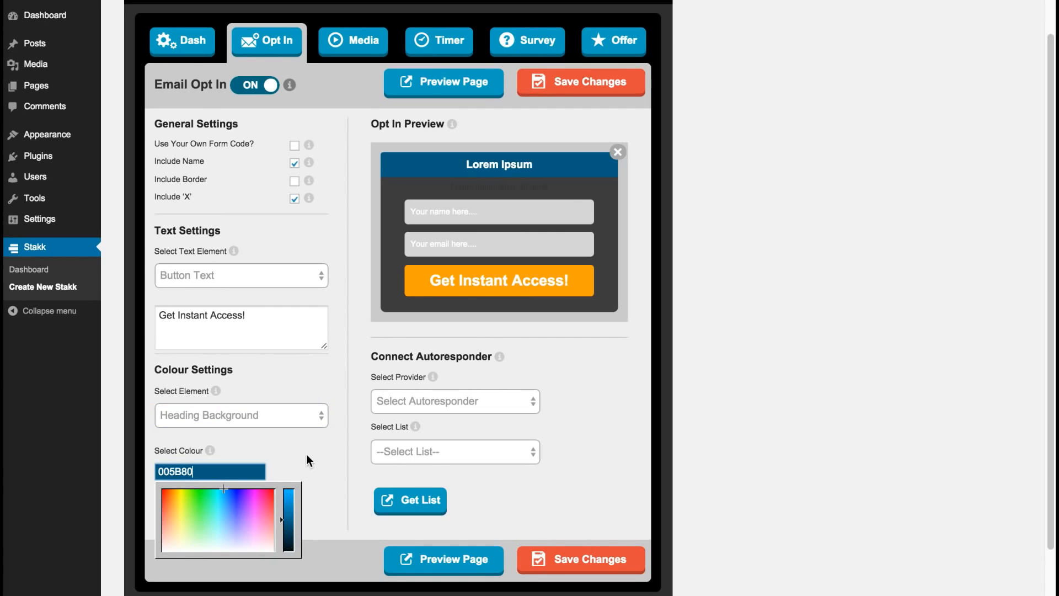
{"action": "left_click", "coordinate": [310, 460]}
- Clear the opt-in form's Sub Heading Text and turn off Include Name
{"action": "left_click", "coordinate": [251, 283]}
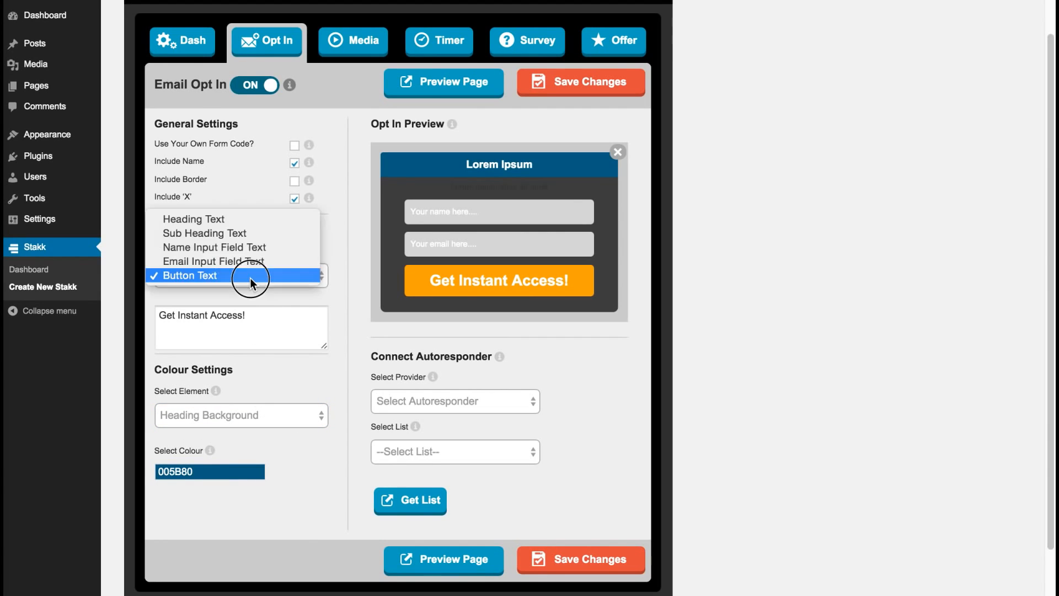
{"action": "left_click", "coordinate": [250, 230]}
{"action": "left_click_drag", "start_coordinate": [288, 317], "coordinate": [138, 310]}
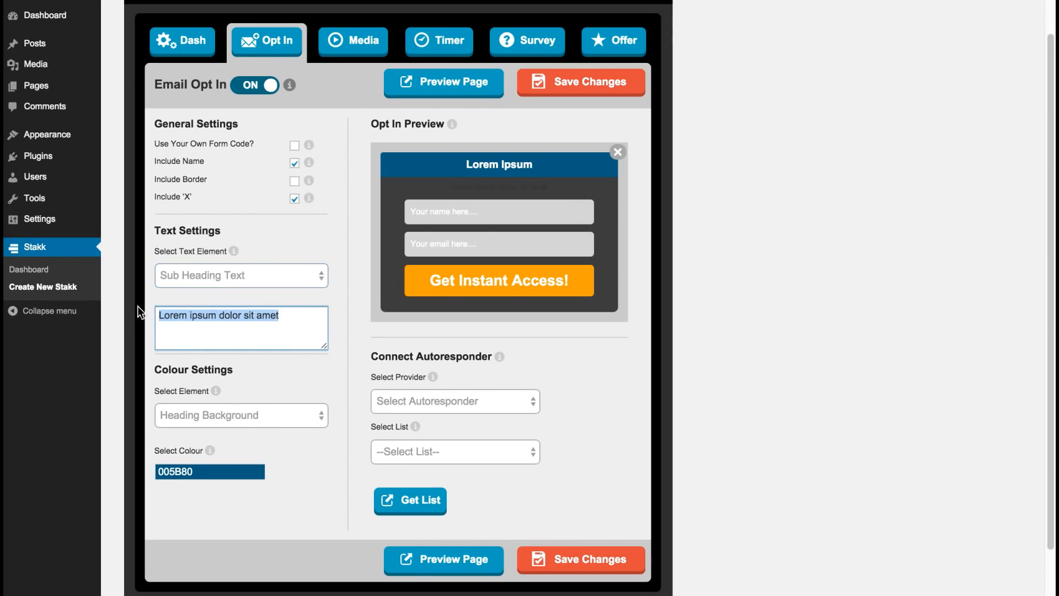
{"action": "key", "text": "BackSpace"}
{"action": "left_click", "coordinate": [283, 461]}
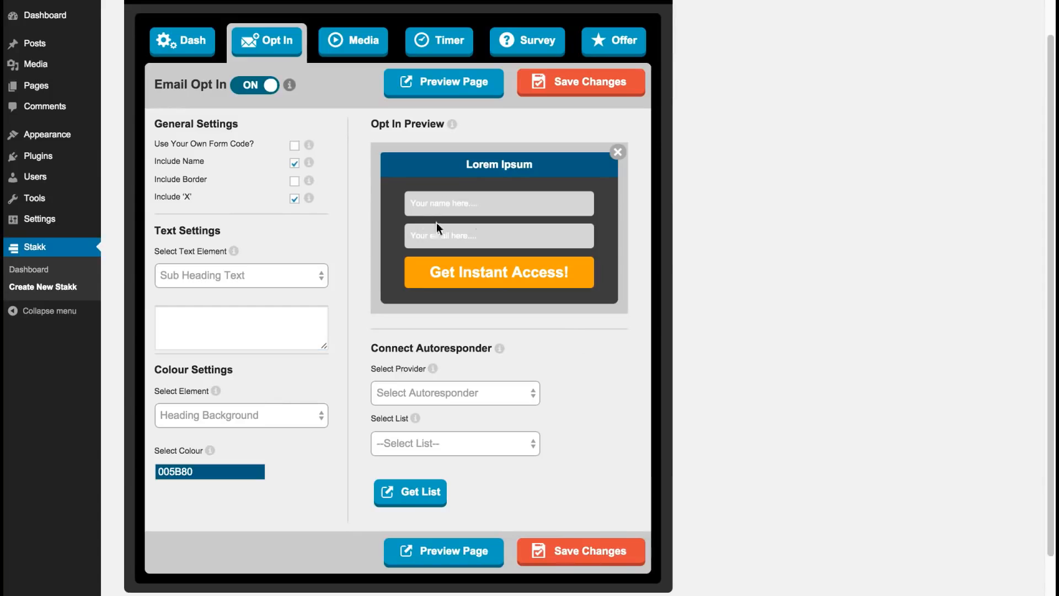
{"action": "left_click", "coordinate": [294, 163]}
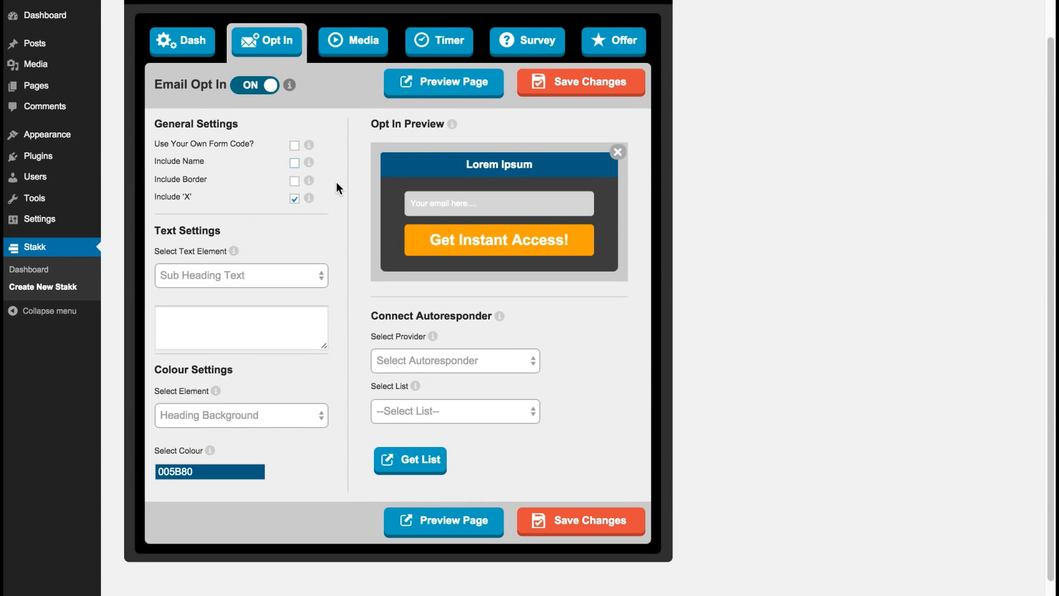
- Look over the autoresponder providers available for the opt-in form without choosing one
{"action": "left_click", "coordinate": [527, 361]}
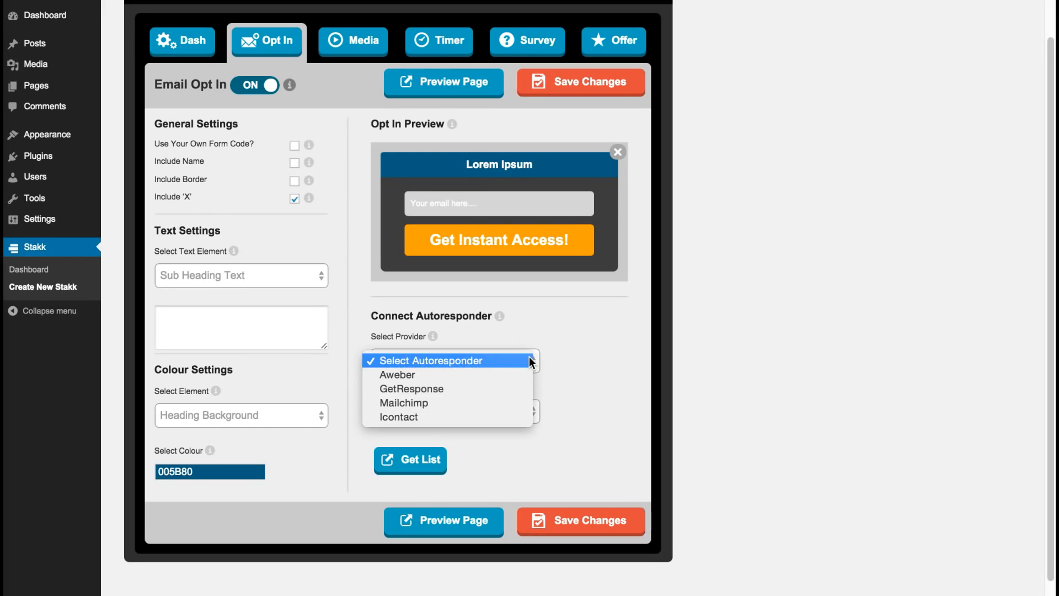
{"action": "left_click", "coordinate": [614, 356]}
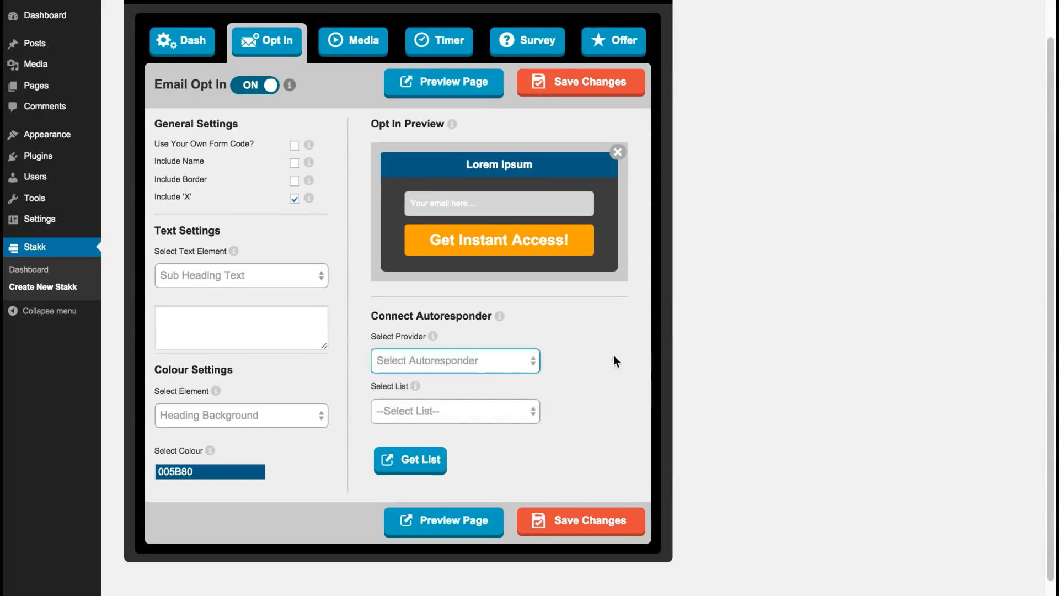
{"action": "left_click", "coordinate": [573, 337]}
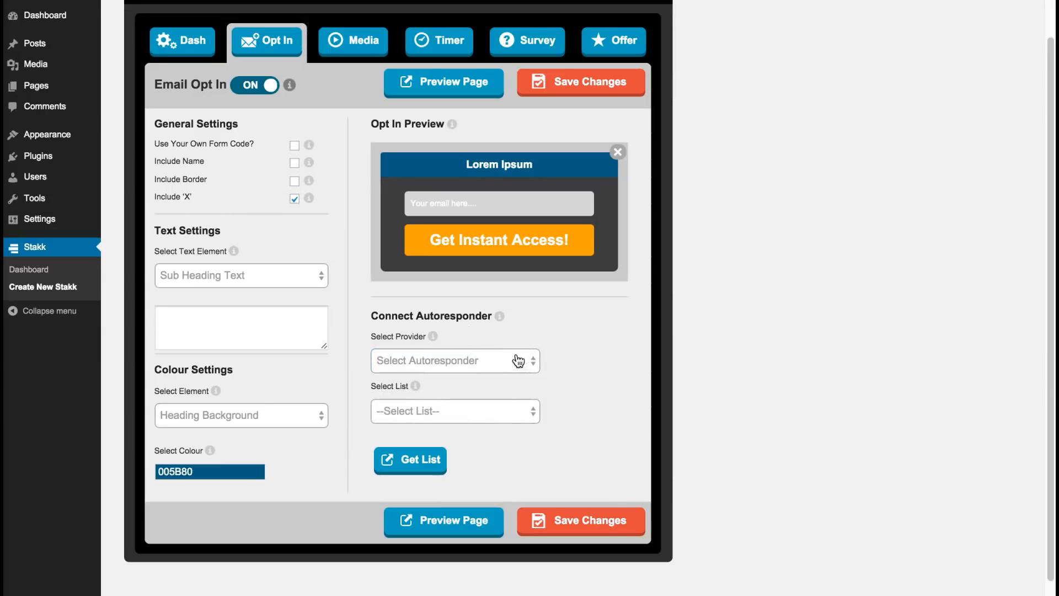
- Save the opt-in changes and preview the page, going through the offer's button to the email form
{"action": "mouse_move", "coordinate": [312, 165]}
{"action": "left_click", "coordinate": [575, 522]}
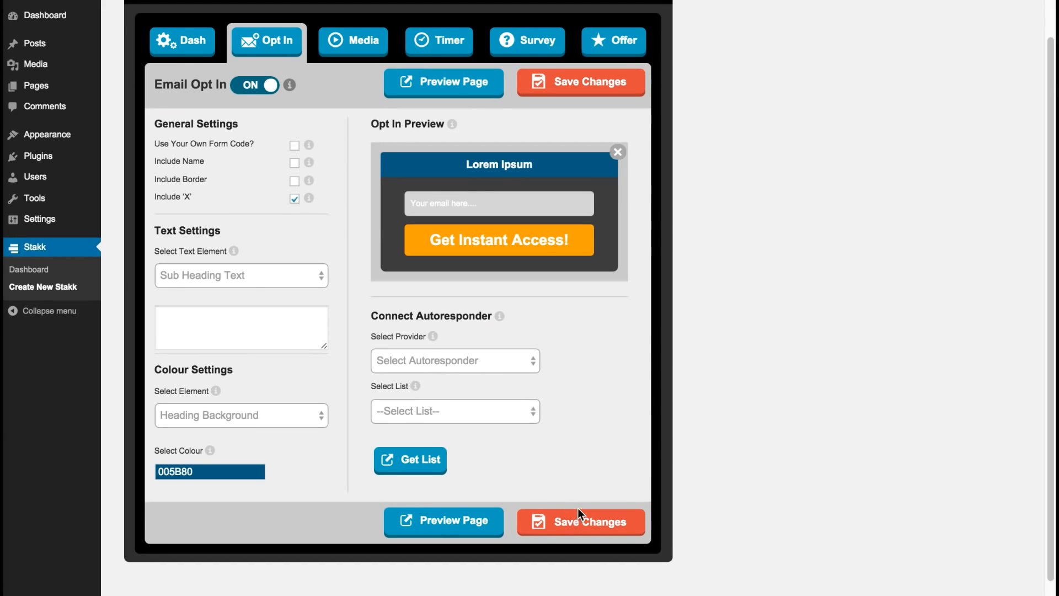
{"action": "left_click", "coordinate": [463, 524]}
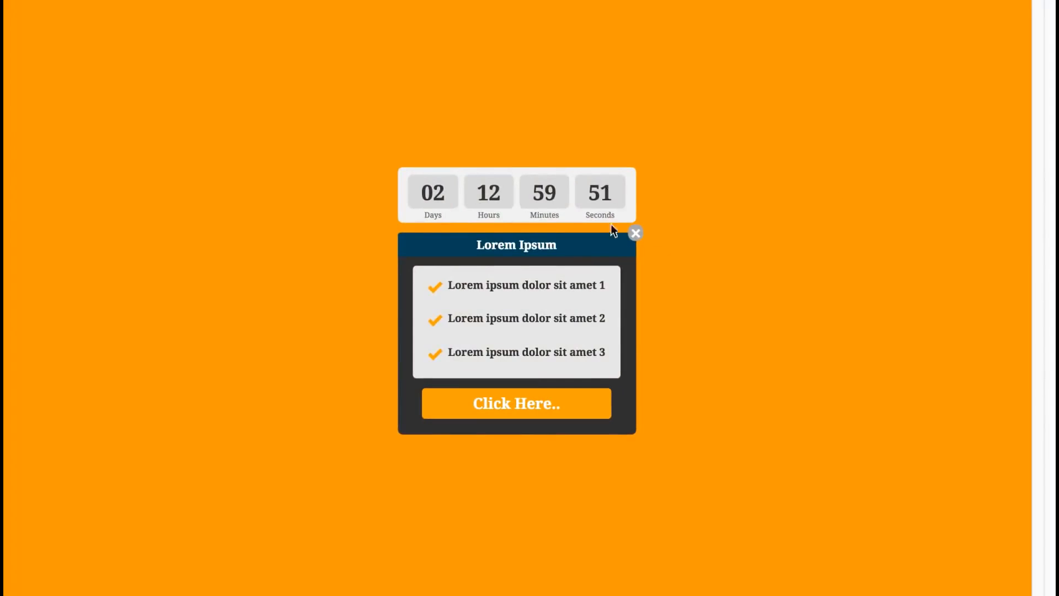
{"action": "left_click", "coordinate": [523, 404]}
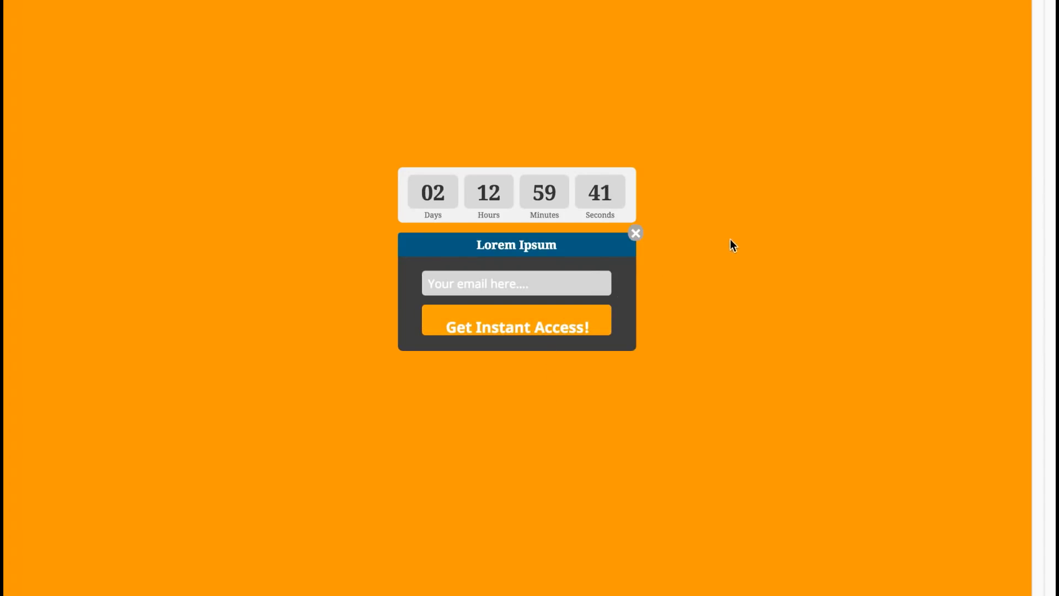
{"action": "left_click", "coordinate": [767, 157]}
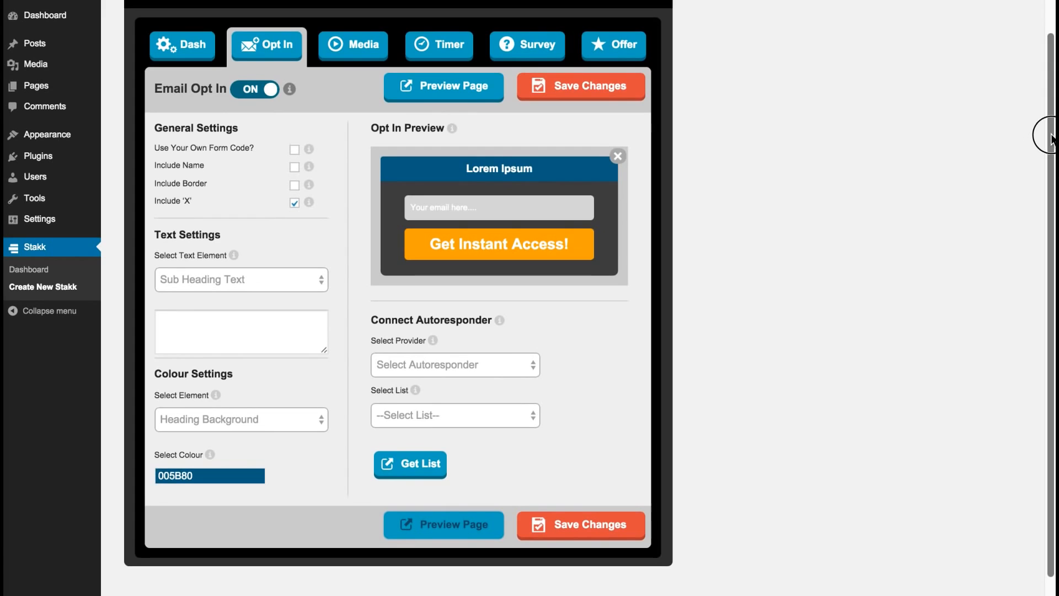
- Return to the Stakk Dashboard settings and set the Page Animation to None
{"action": "left_click", "coordinate": [206, 50]}
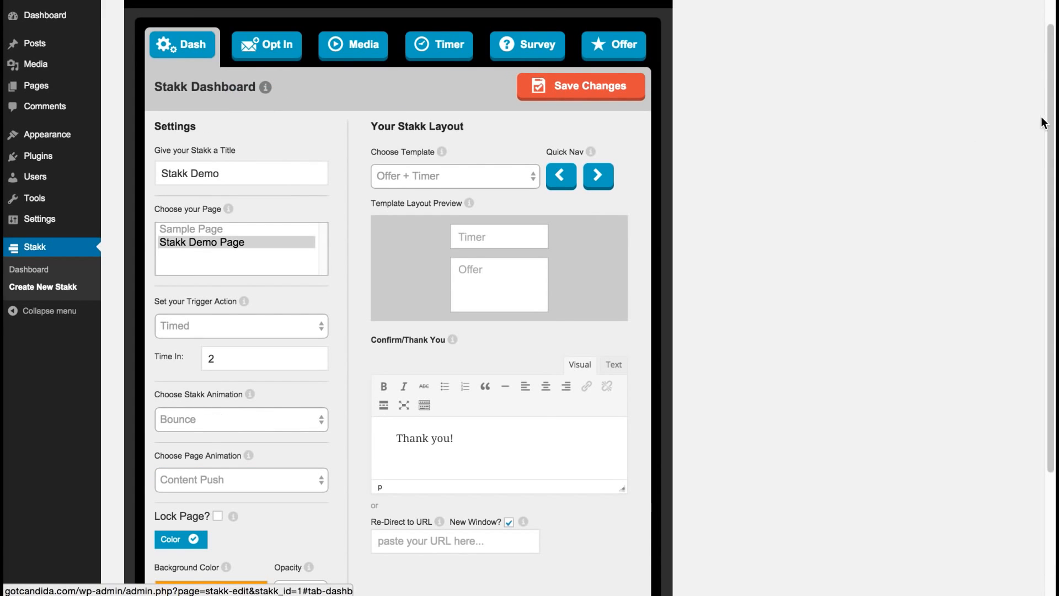
{"action": "left_click_drag", "start_coordinate": [1051, 102], "coordinate": [955, 172]}
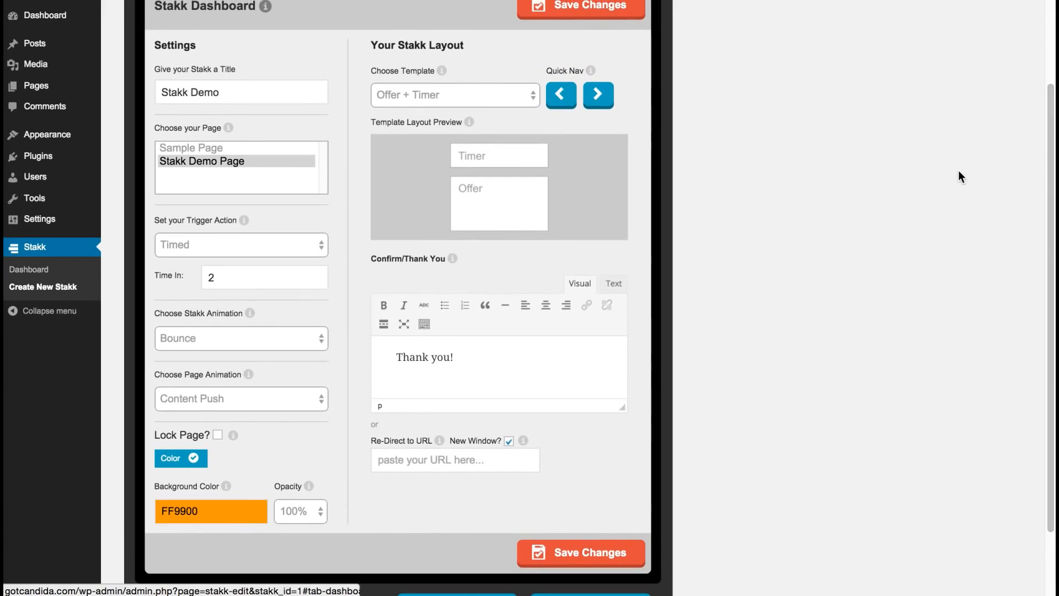
{"action": "left_click", "coordinate": [219, 397]}
{"action": "left_click", "coordinate": [220, 343]}
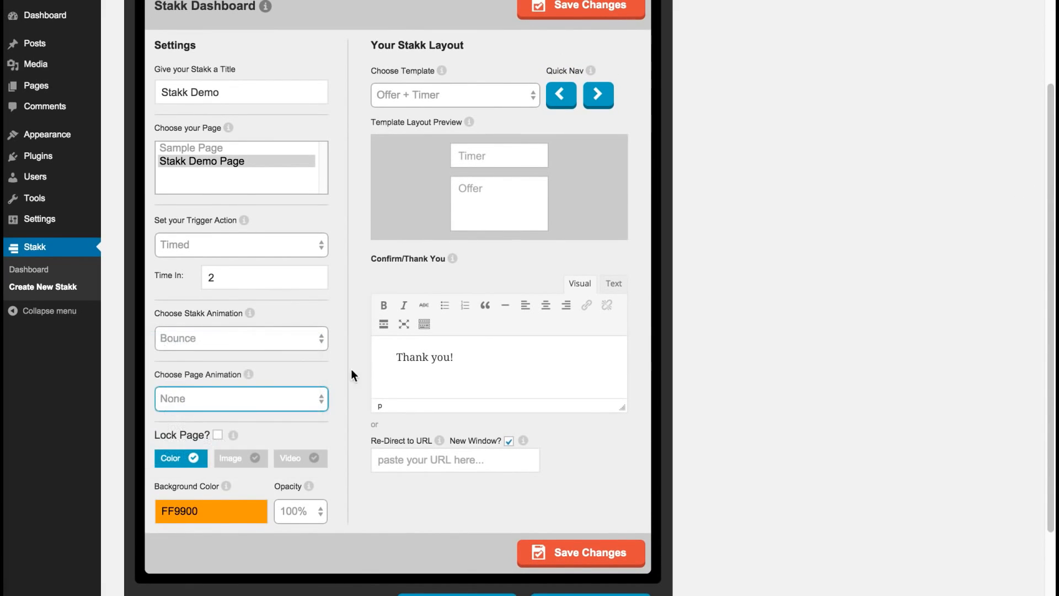
- Switch the popup background to Image, paste the URL of city-HD-BG.jpg and save the changes
{"action": "left_click_drag", "start_coordinate": [1052, 286], "coordinate": [1037, 344]}
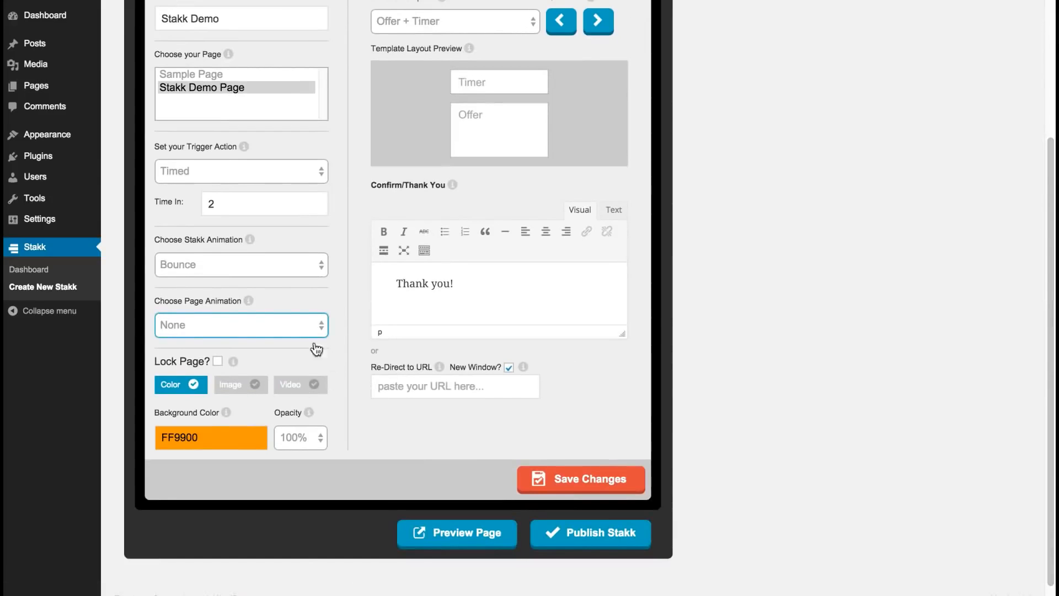
{"action": "left_click", "coordinate": [231, 383]}
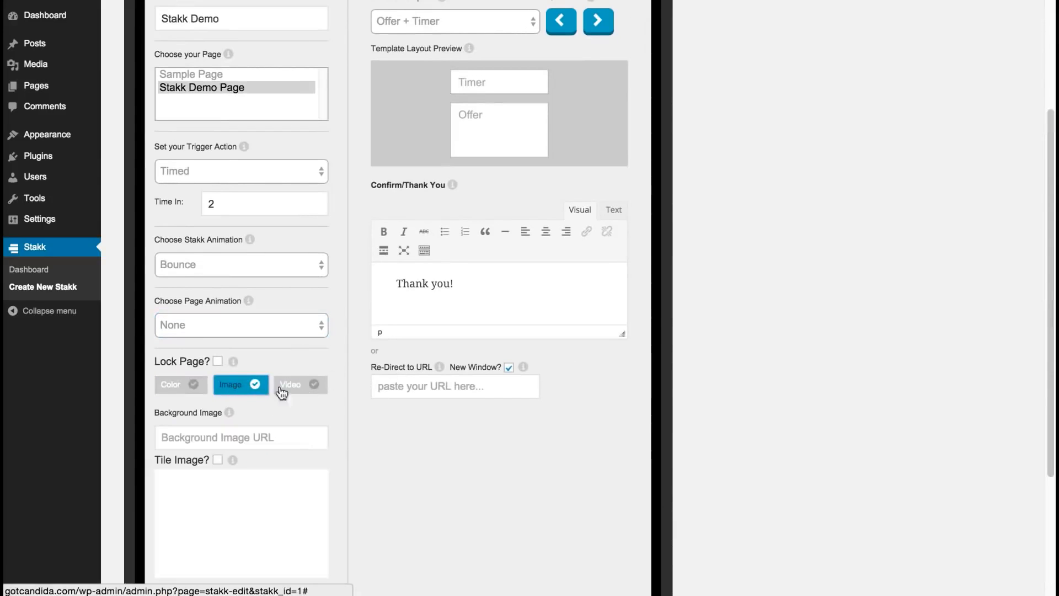
{"action": "left_click_drag", "start_coordinate": [1047, 208], "coordinate": [1033, 274]}
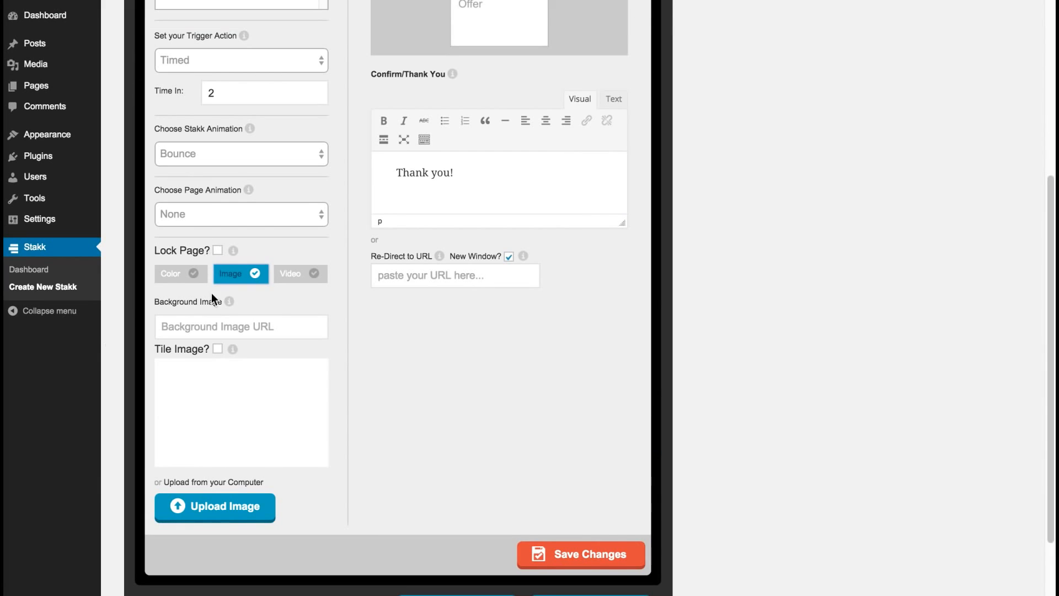
{"action": "left_click", "coordinate": [223, 328]}
{"action": "key", "text": "super+v"}
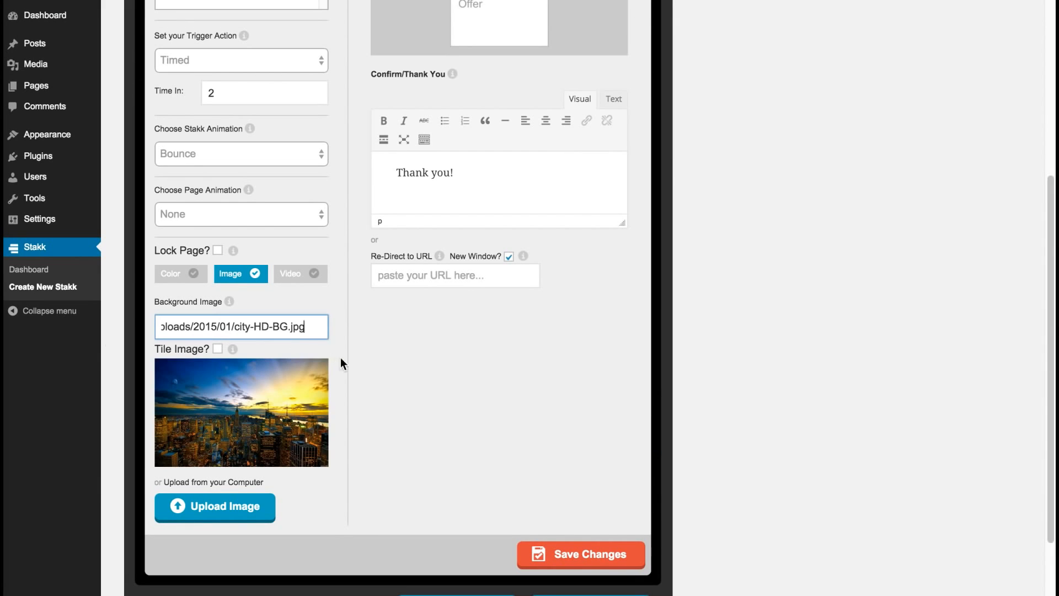
{"action": "left_click", "coordinate": [393, 358]}
{"action": "left_click", "coordinate": [595, 553]}
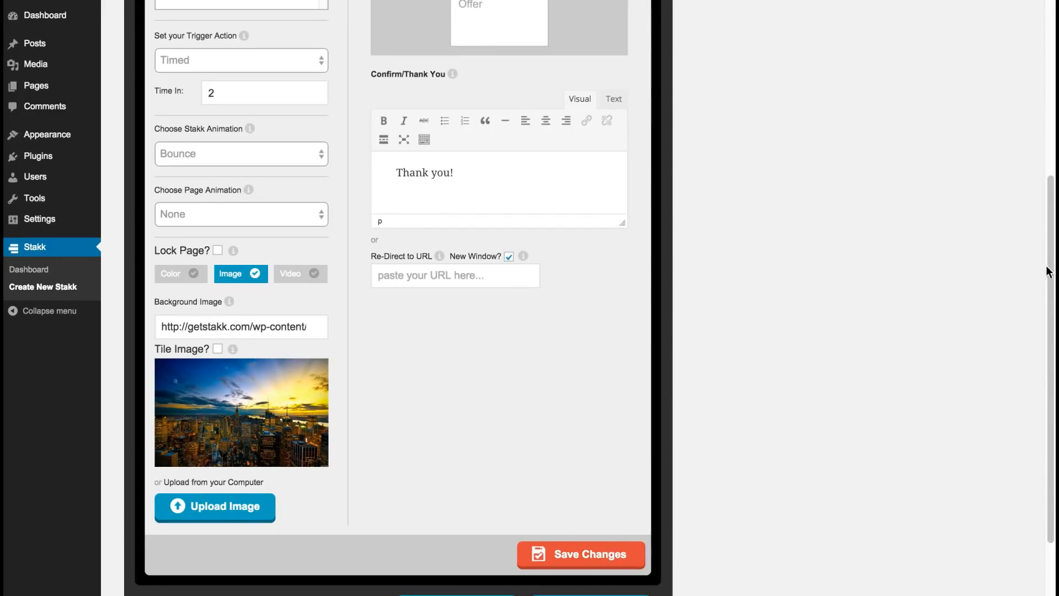
- Preview the page with the city background image
{"action": "scroll", "coordinate": [1042, 298], "scroll_direction": "down", "scroll_amount": 3}
{"action": "left_click", "coordinate": [485, 544]}
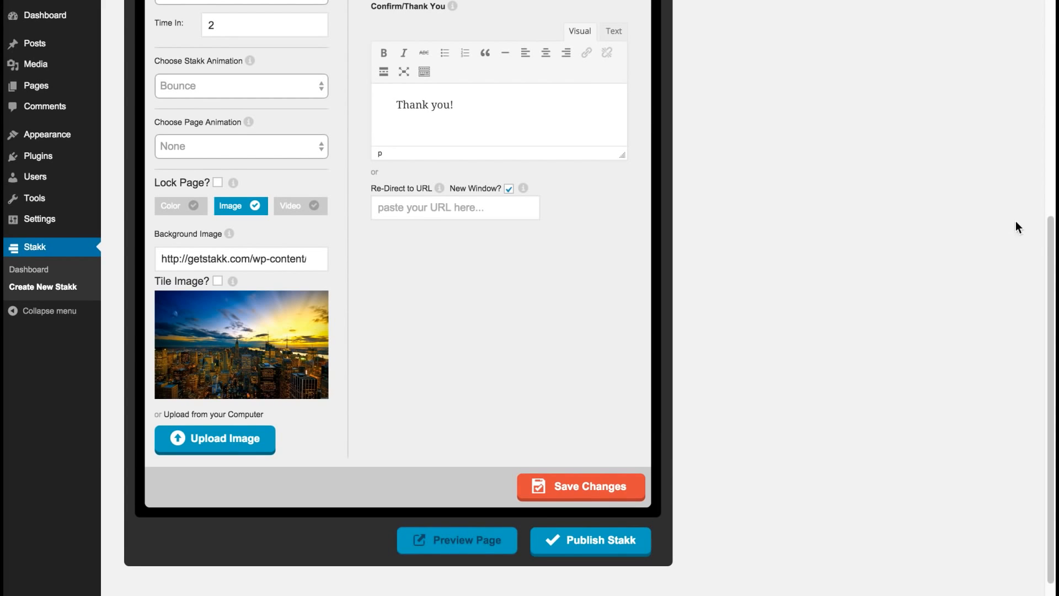
{"action": "mouse_move", "coordinate": [1050, 232]}
{"action": "left_mouse_down"}
{"action": "mouse_move", "coordinate": [1049, 248]}
{"action": "mouse_move", "coordinate": [1049, 230]}
{"action": "left_mouse_up"}
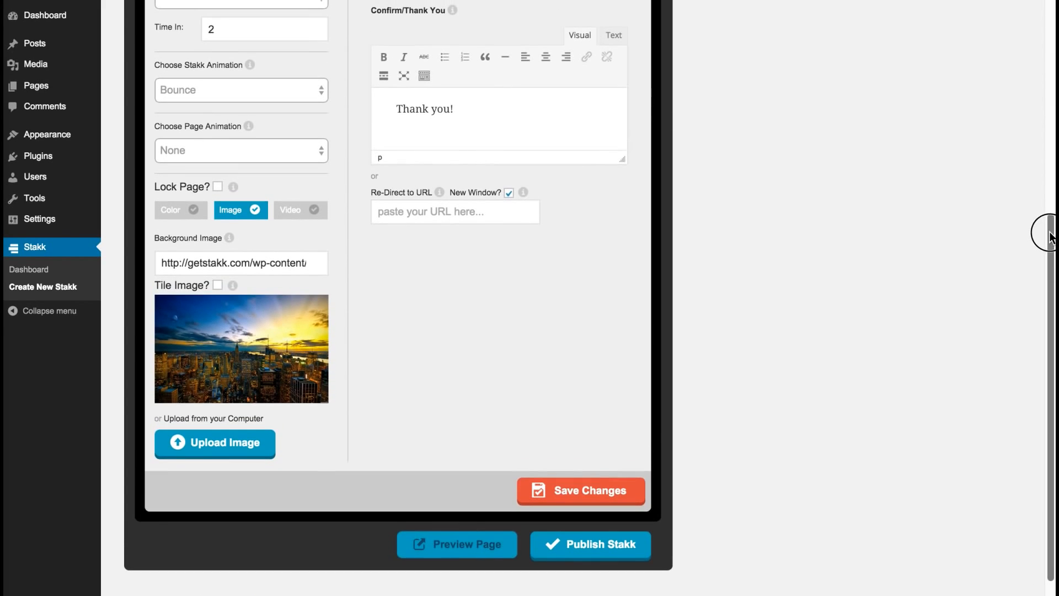
{"action": "left_click", "coordinate": [298, 210]}
{"action": "left_click", "coordinate": [259, 322]}
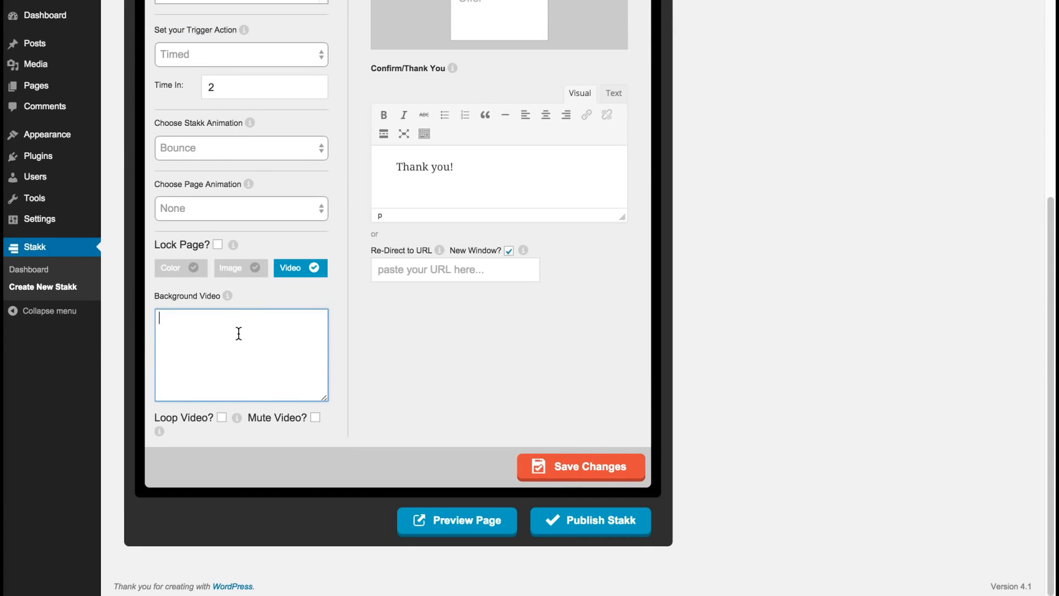
{"action": "type", "text": "https://www.youtube.com/watch?v=DSLgAsrcpGQ"}
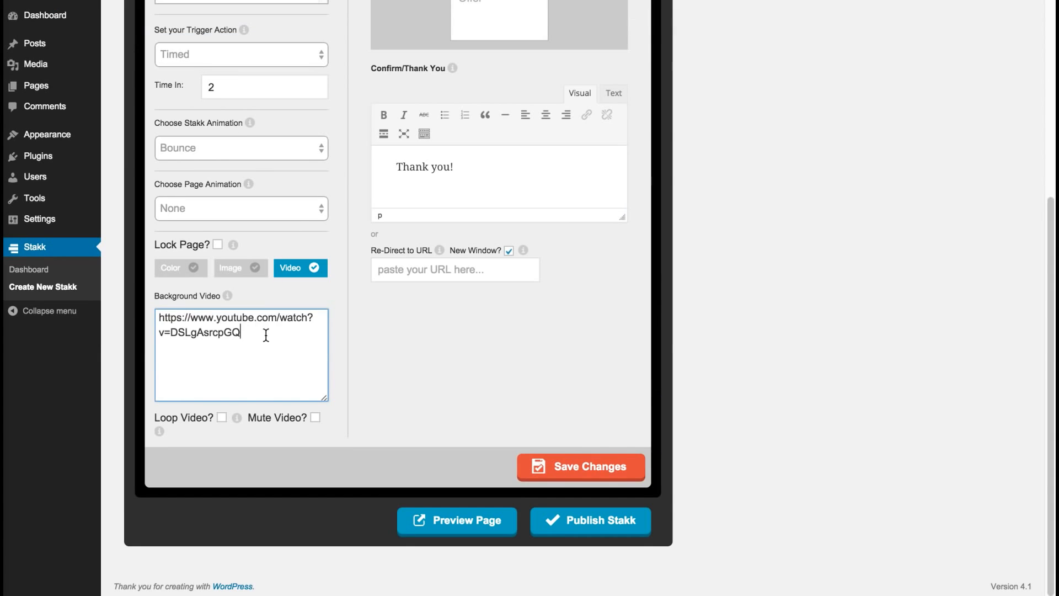
{"action": "left_click", "coordinate": [336, 303]}
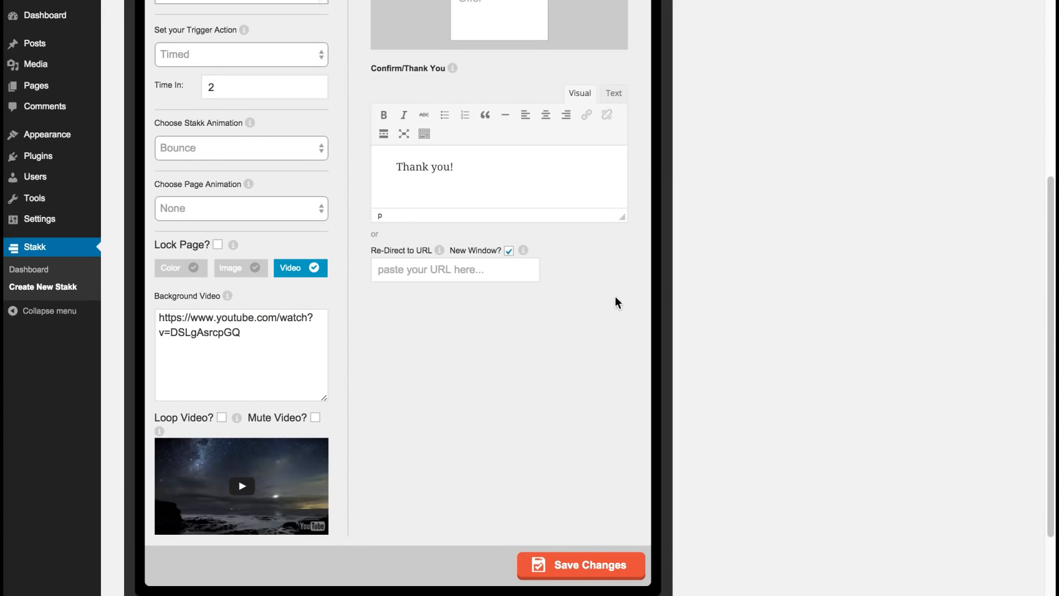
{"action": "left_click", "coordinate": [618, 560]}
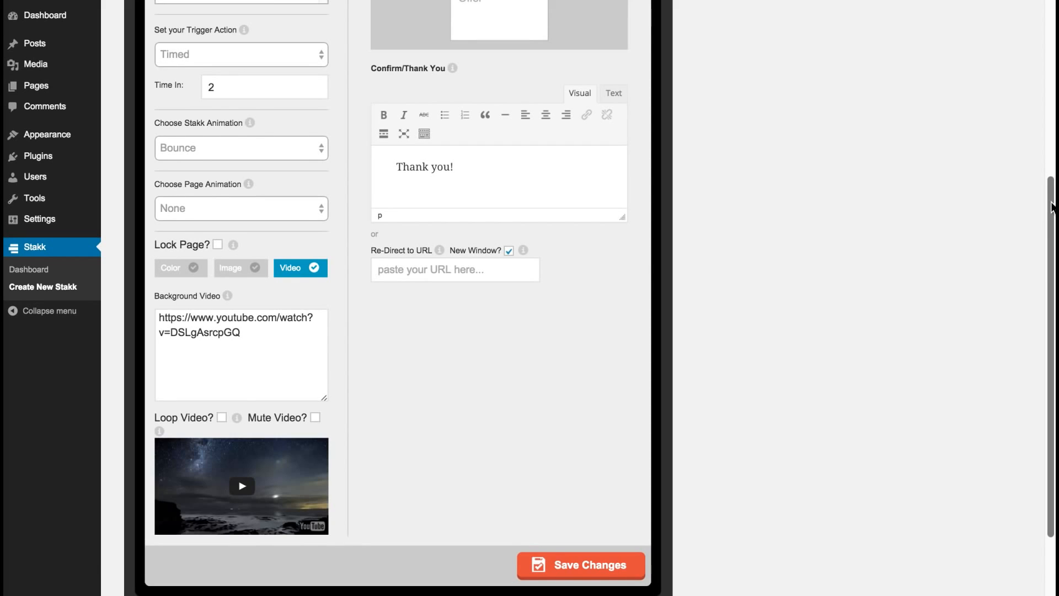
- Set the countdown timer's Timer Background colour to dark grey 404040 and save the changes
{"action": "left_click_drag", "start_coordinate": [1051, 201], "coordinate": [1050, 15]}
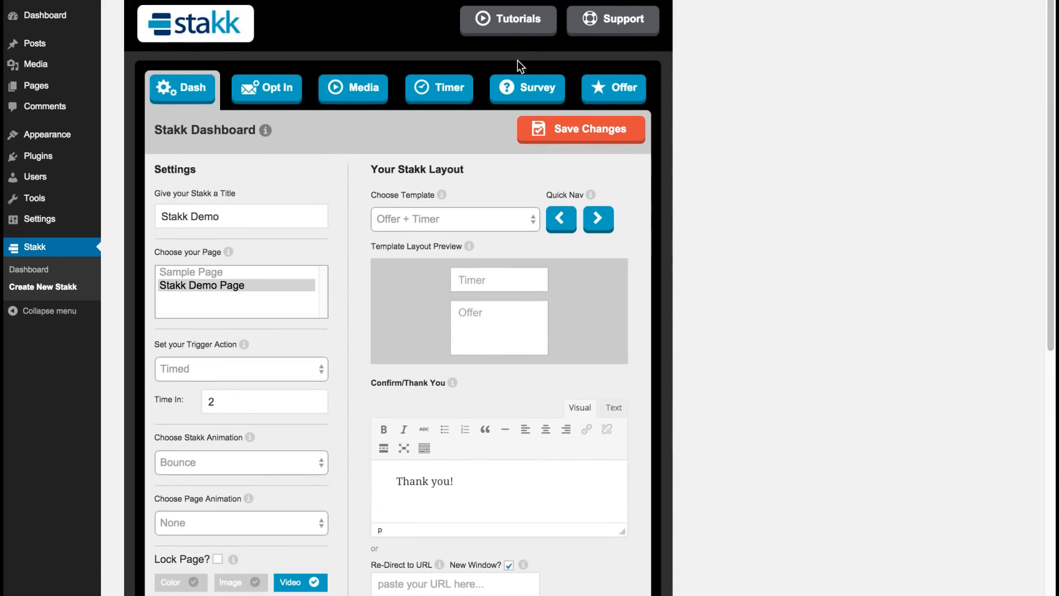
{"action": "left_click", "coordinate": [452, 87]}
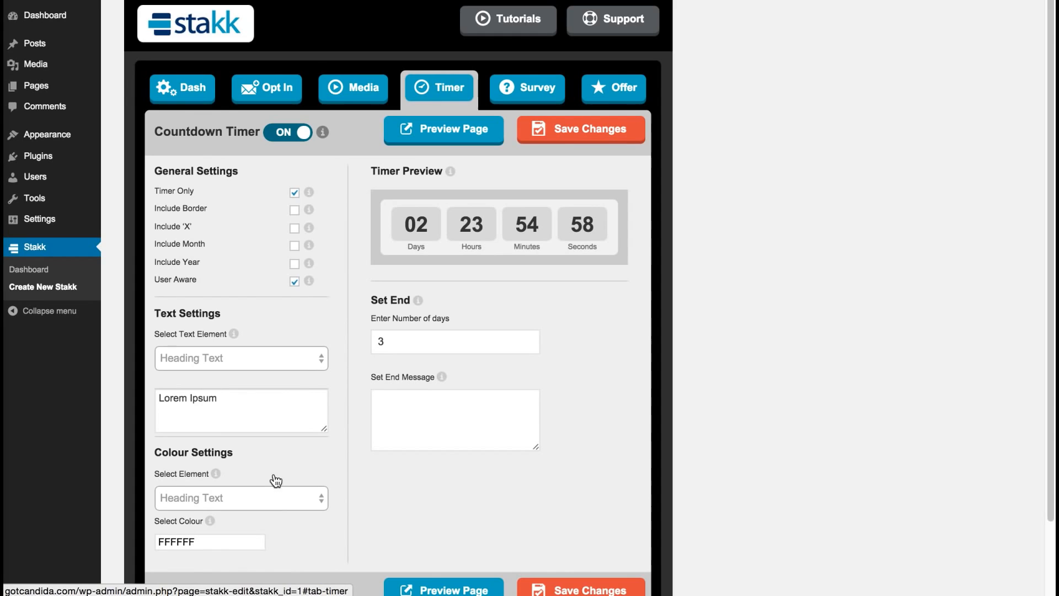
{"action": "left_click", "coordinate": [256, 502]}
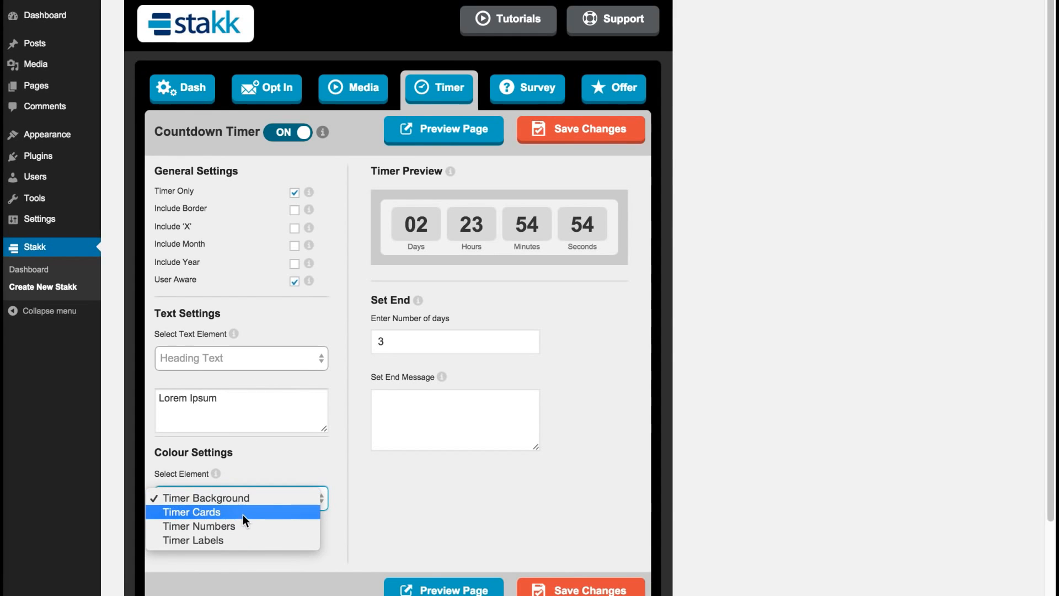
{"action": "left_click", "coordinate": [248, 502]}
{"action": "left_click", "coordinate": [230, 554]}
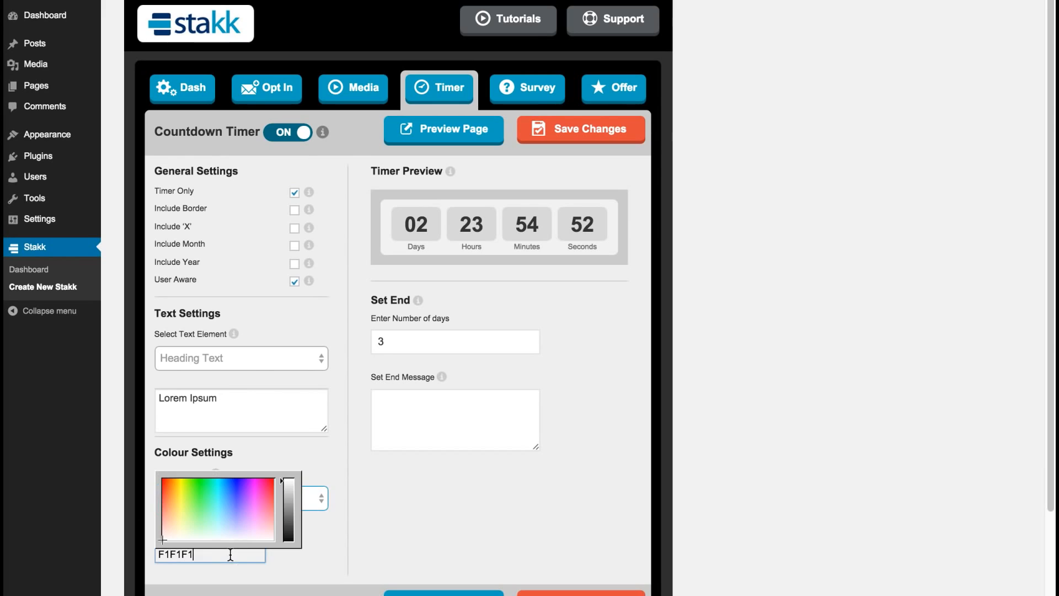
{"action": "left_click", "coordinate": [286, 525]}
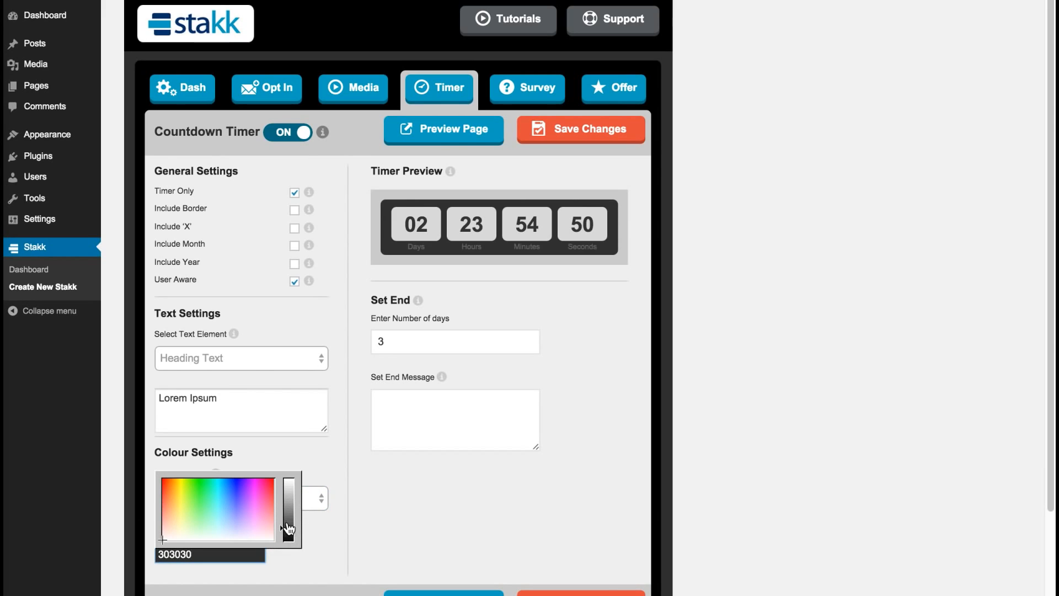
{"action": "left_click", "coordinate": [285, 525]}
{"action": "left_click", "coordinate": [286, 457]}
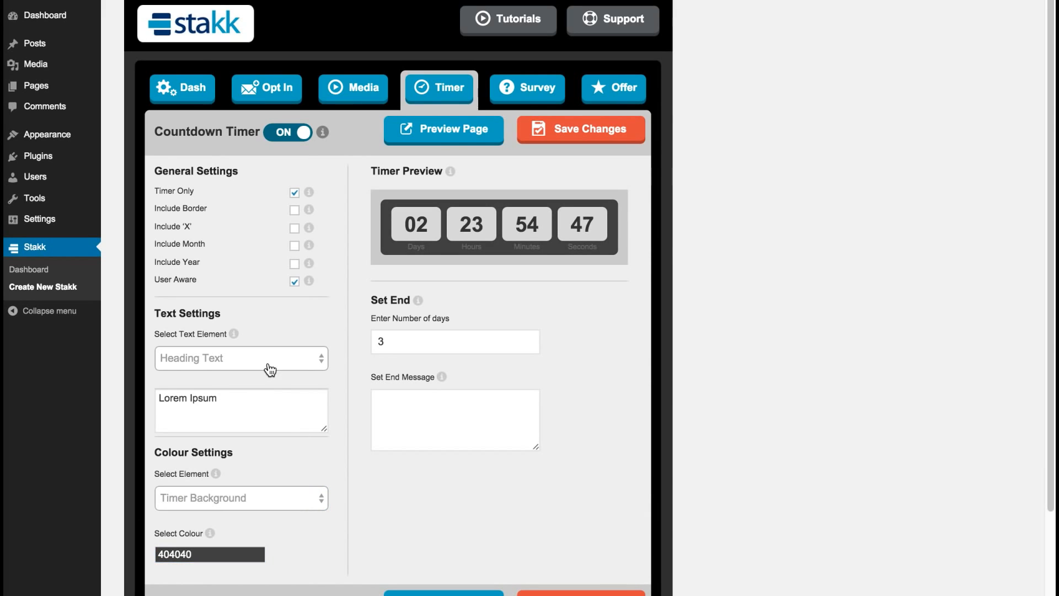
{"action": "left_click", "coordinate": [270, 370]}
{"action": "left_click", "coordinate": [285, 323]}
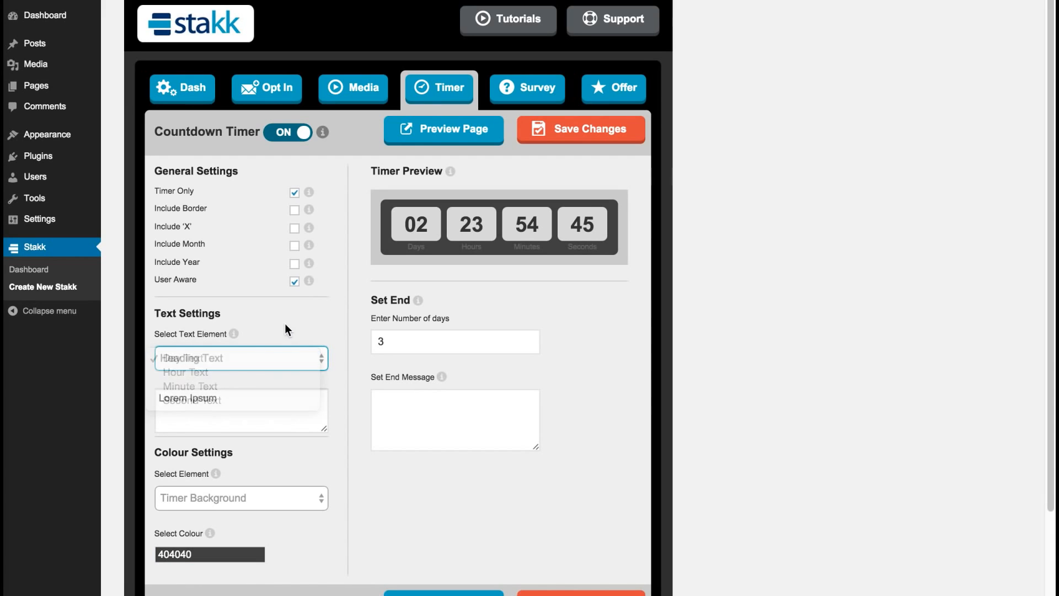
{"action": "scroll", "coordinate": [801, 120], "scroll_direction": "up", "scroll_amount": 2}
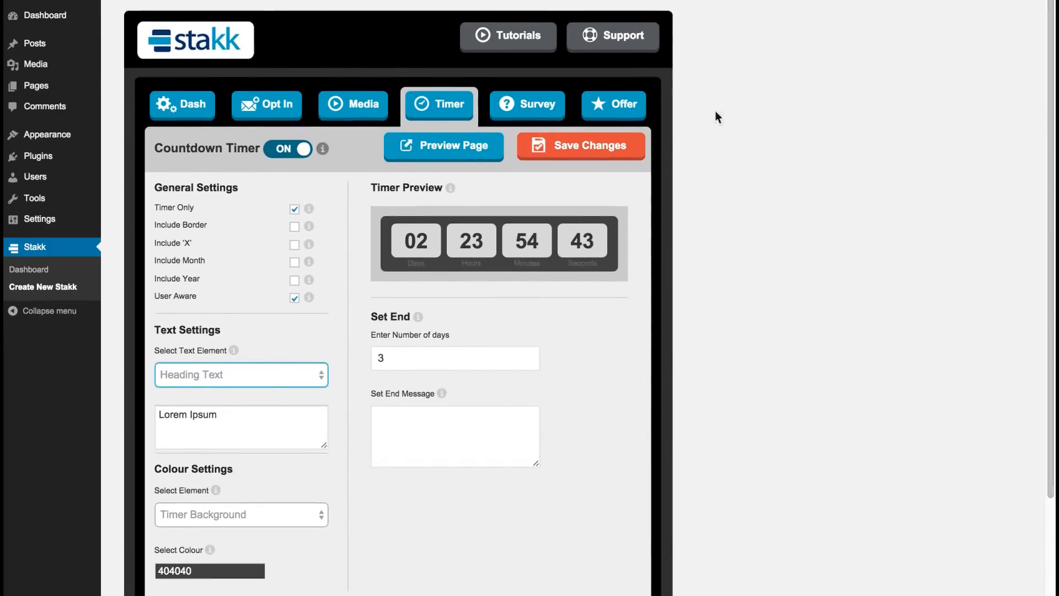
{"action": "left_click", "coordinate": [593, 152]}
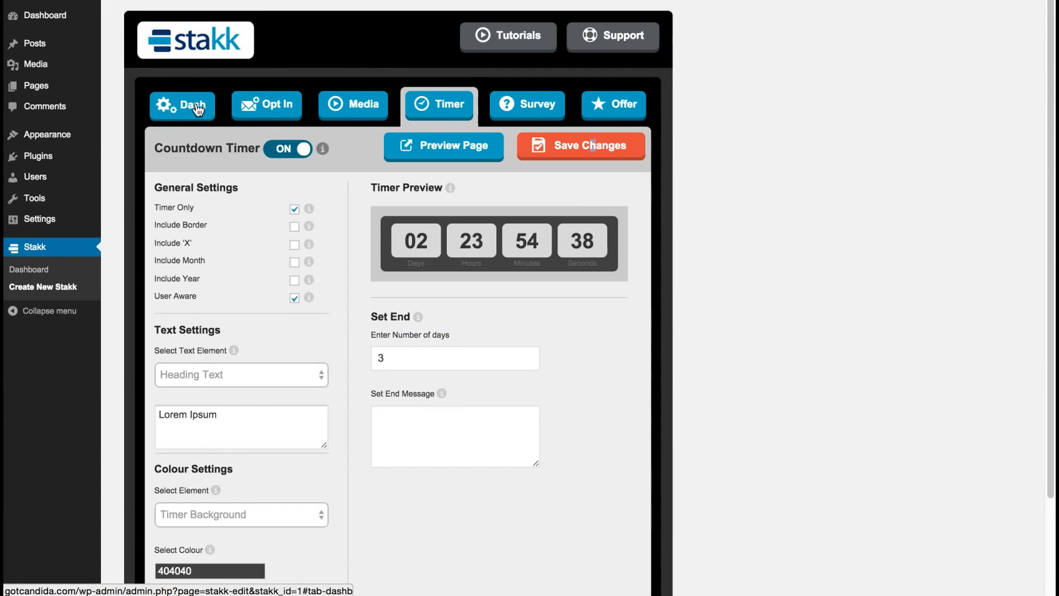
- Return to the Stakk Dashboard settings and publish the Stakk Demo popup
{"action": "left_click", "coordinate": [204, 114]}
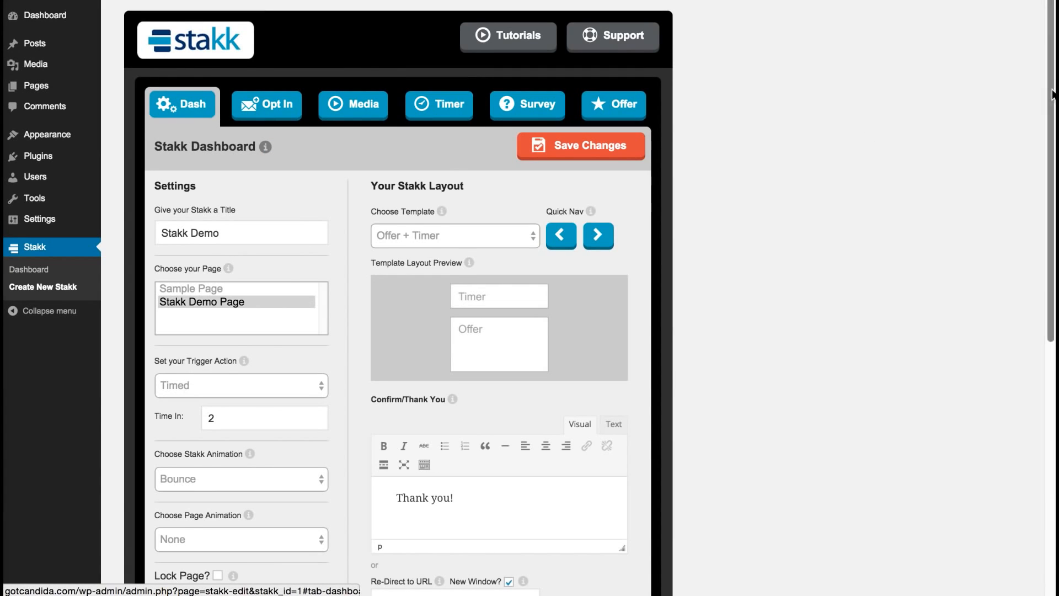
{"action": "scroll", "coordinate": [1016, 201], "scroll_direction": "down", "scroll_amount": 8}
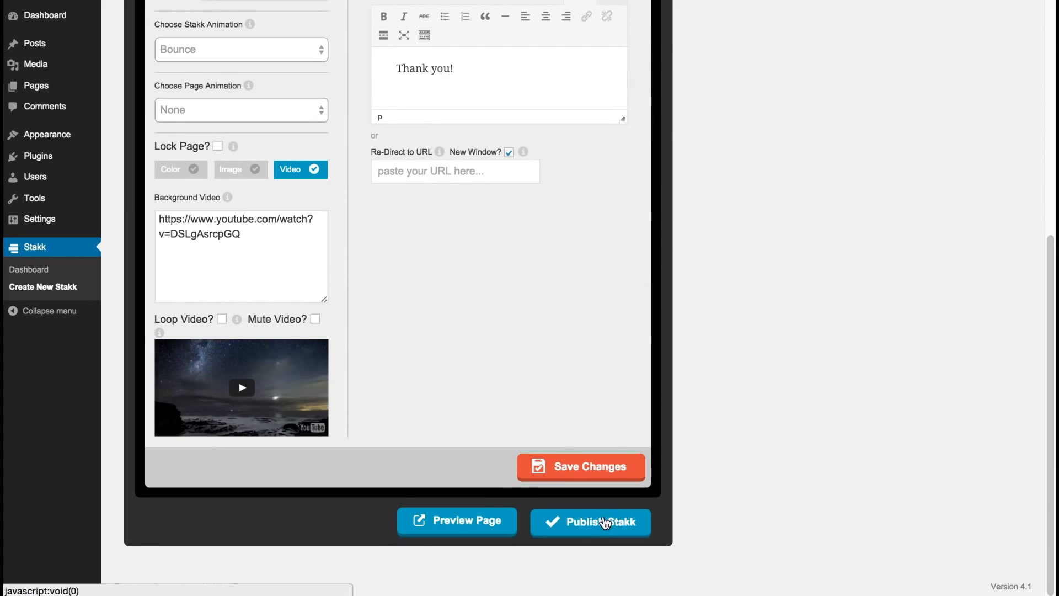
{"action": "left_click", "coordinate": [601, 528]}
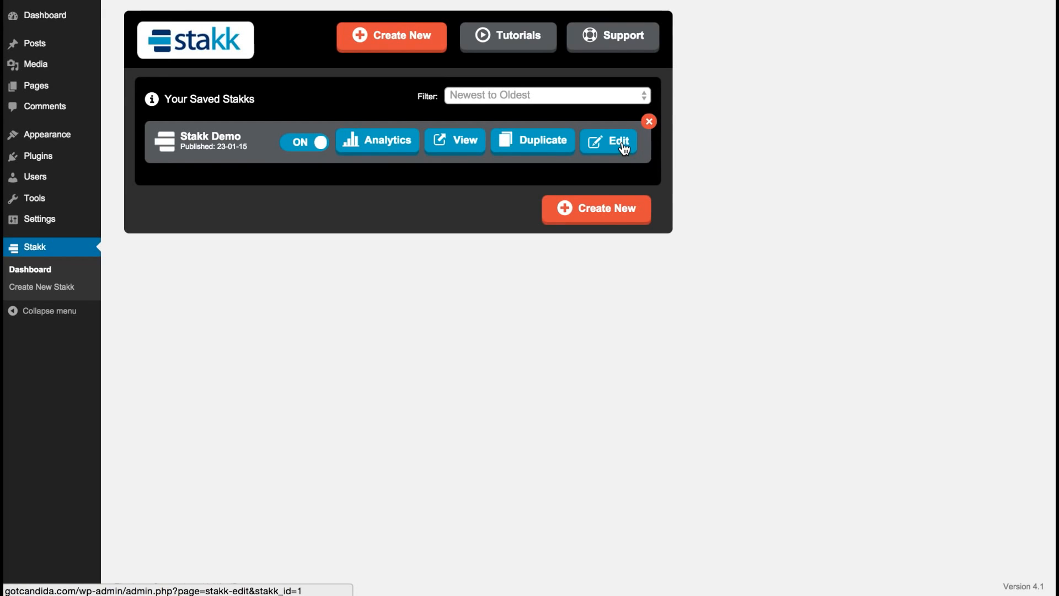
{"action": "left_click", "coordinate": [527, 141]}
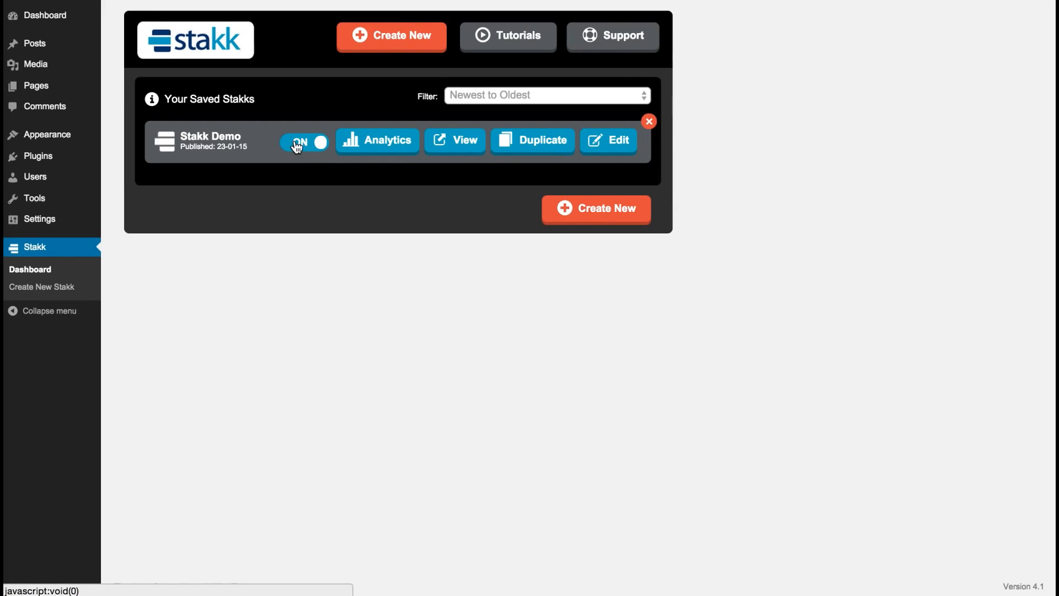
{"action": "left_click", "coordinate": [462, 139]}
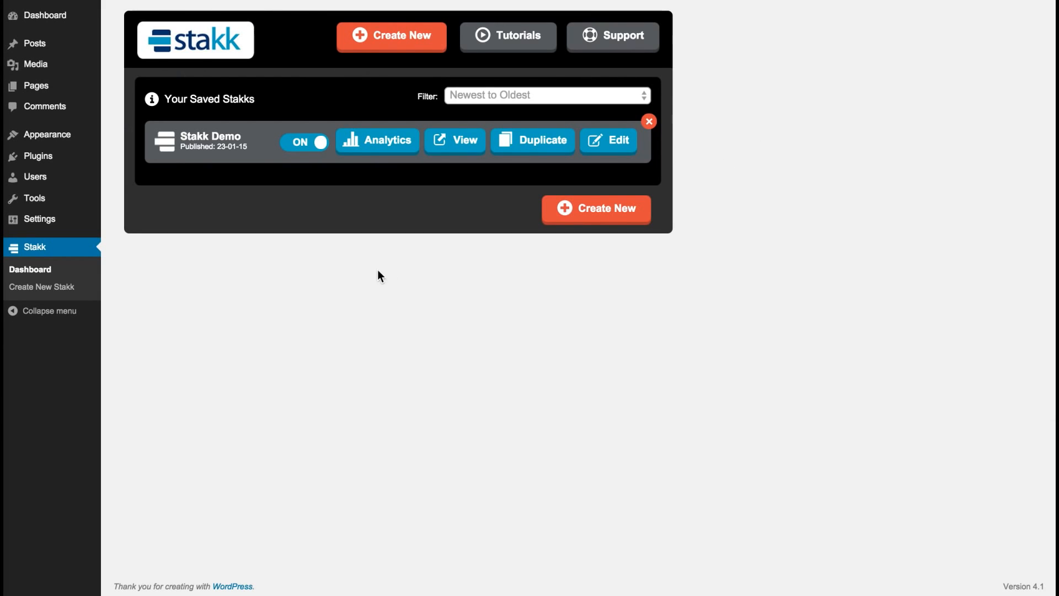
- Examine the Stakk Demo analytics report, including its statistics, export options, tracking pixel and Quick Jump list, and return to the saved Stakks
{"action": "left_click", "coordinate": [370, 142]}
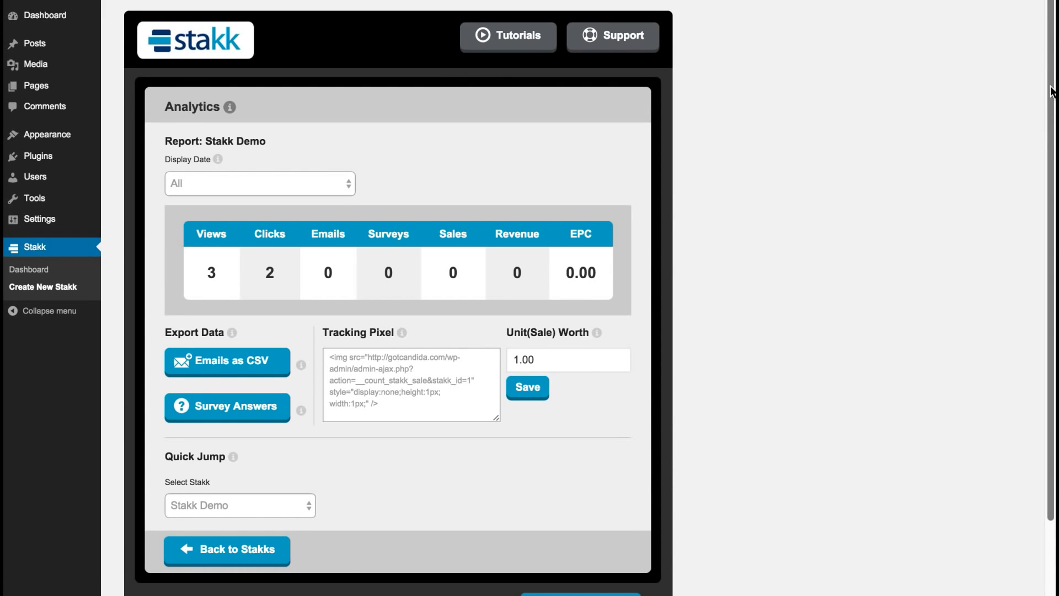
{"action": "left_click_drag", "start_coordinate": [1050, 91], "coordinate": [1049, 124]}
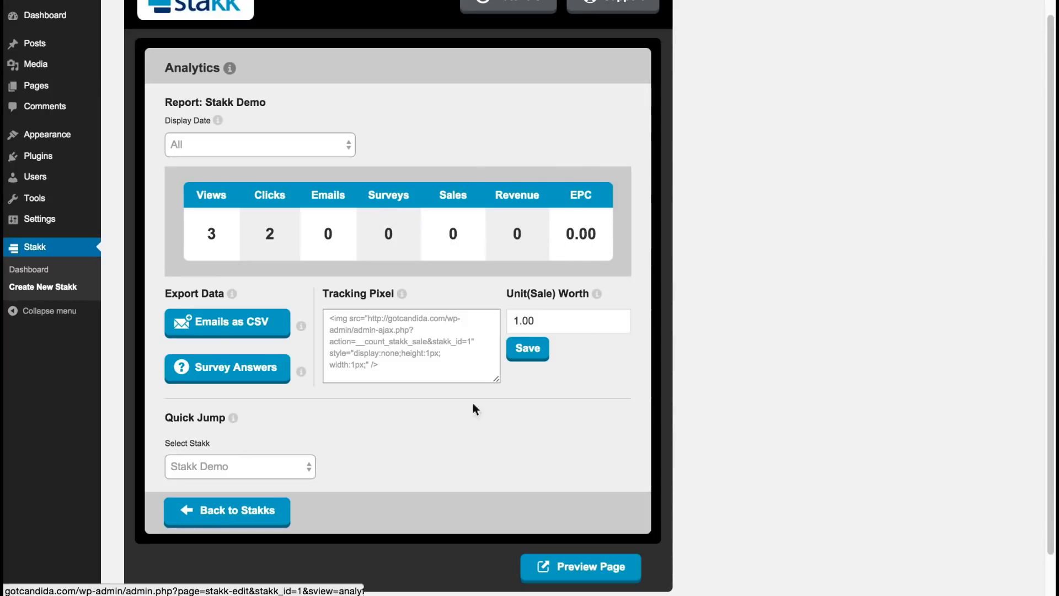
{"action": "left_click", "coordinate": [296, 465]}
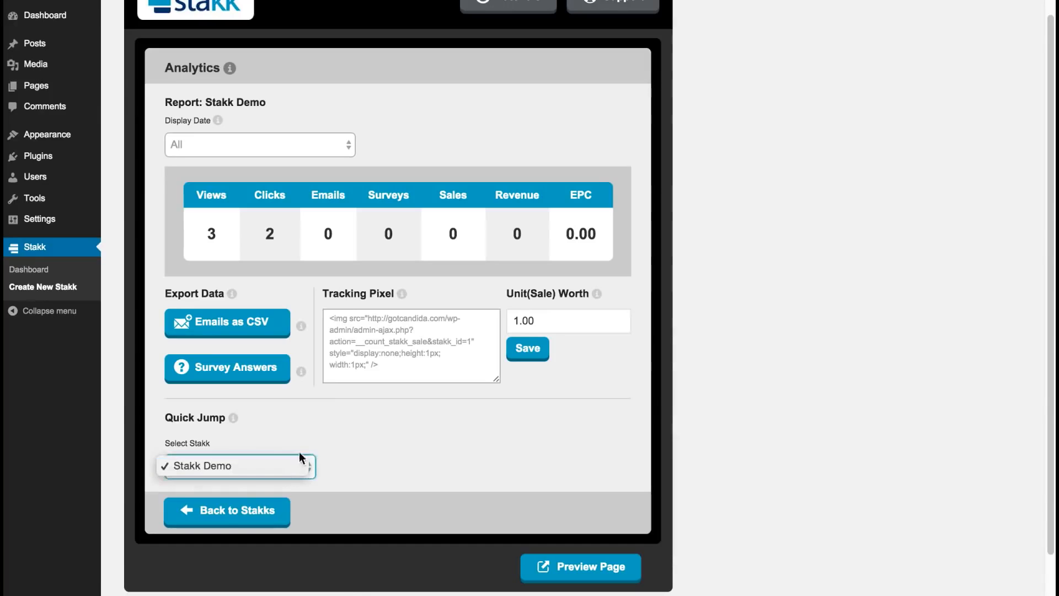
{"action": "left_click", "coordinate": [324, 431]}
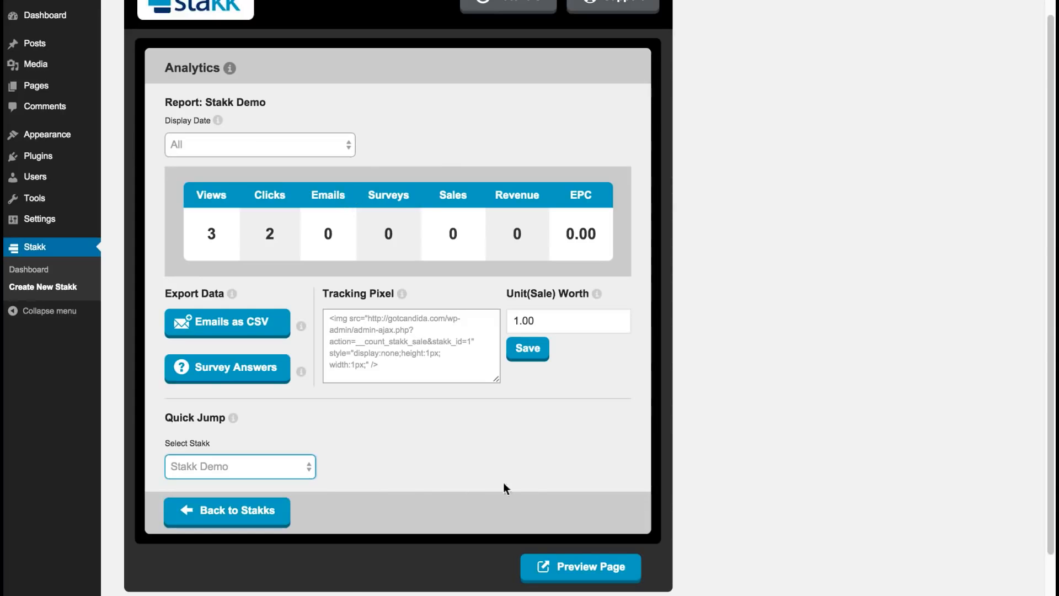
{"action": "left_click", "coordinate": [244, 513]}
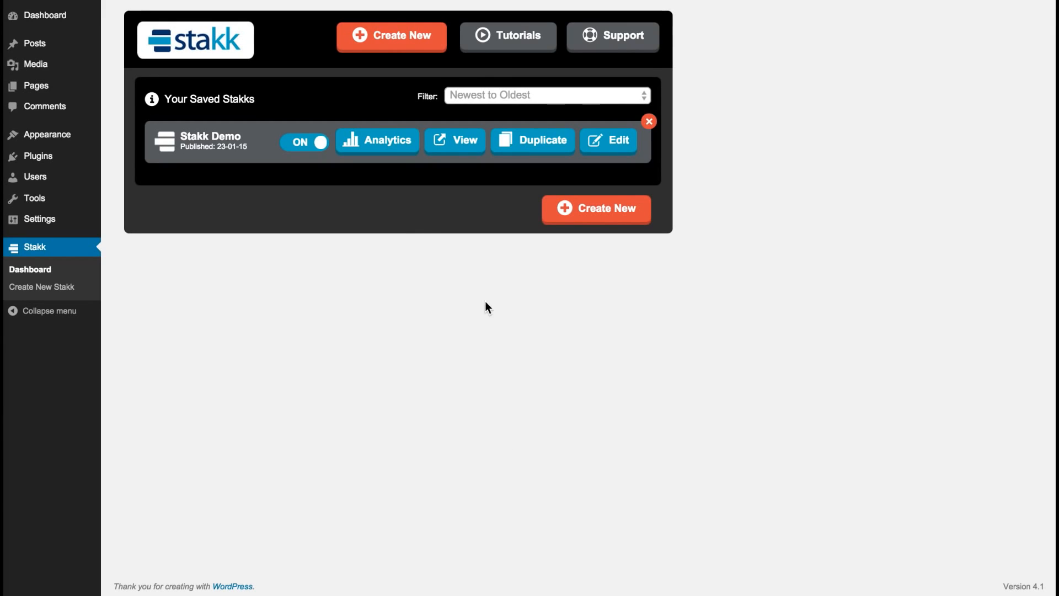
- Open the Stakk Demo popup for editing and switch its media type to Image
{"action": "left_click", "coordinate": [627, 147]}
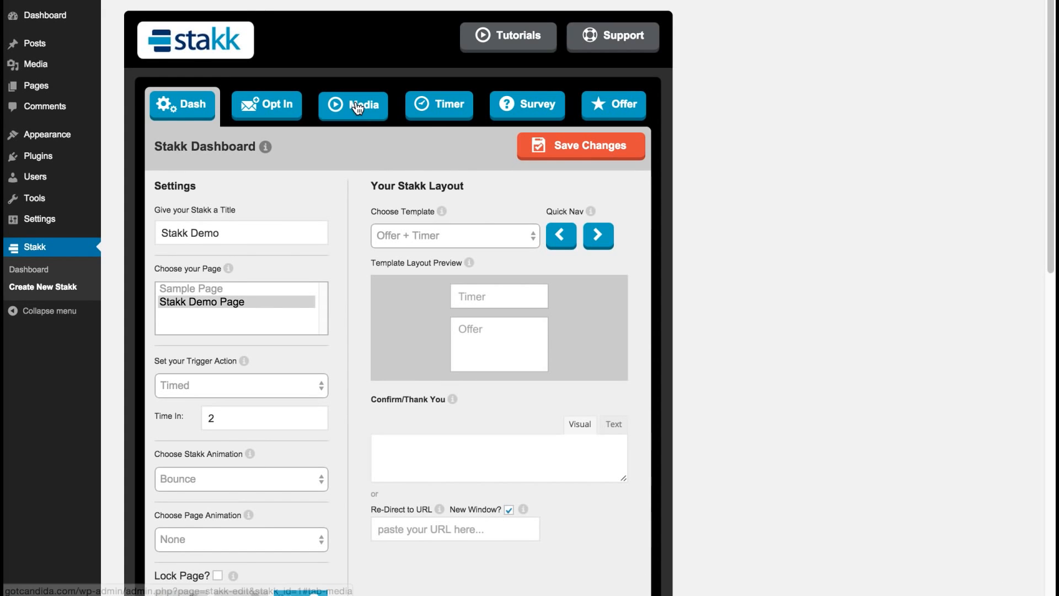
{"action": "left_click", "coordinate": [351, 103]}
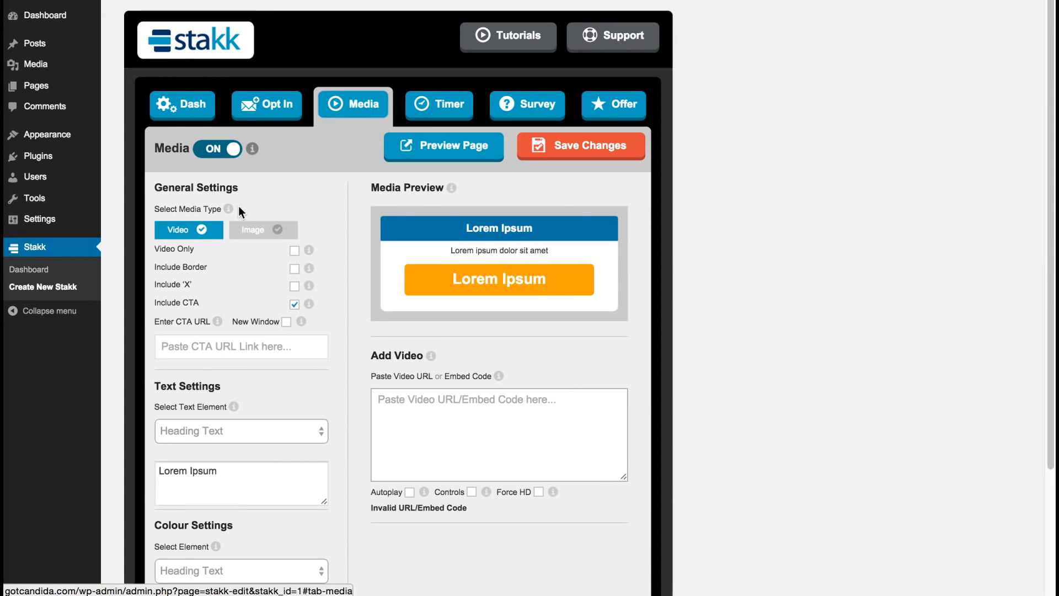
{"action": "left_click", "coordinate": [247, 233]}
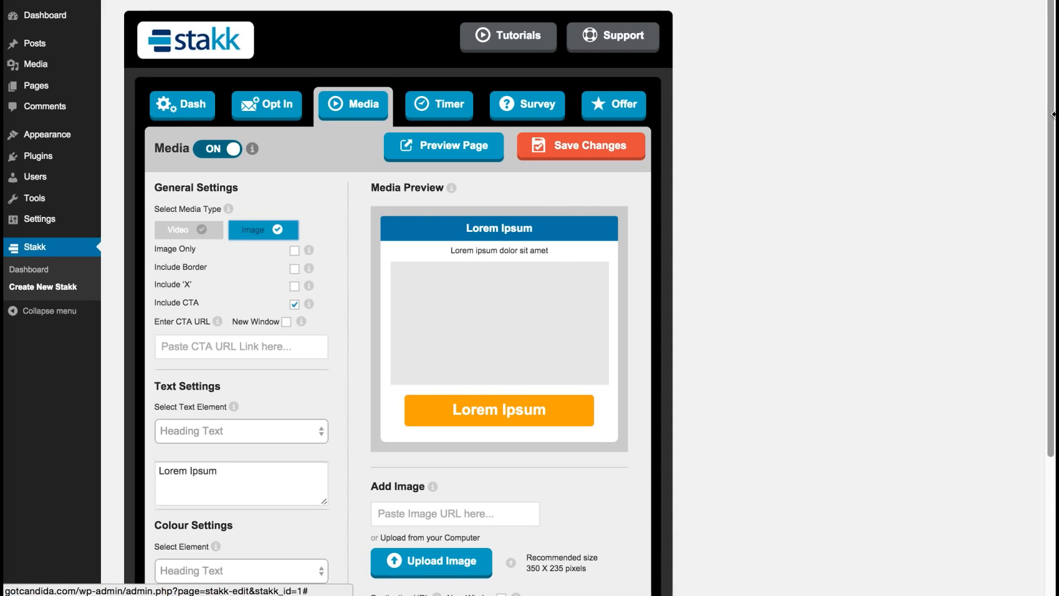
{"action": "left_click_drag", "start_coordinate": [1051, 120], "coordinate": [1048, 137]}
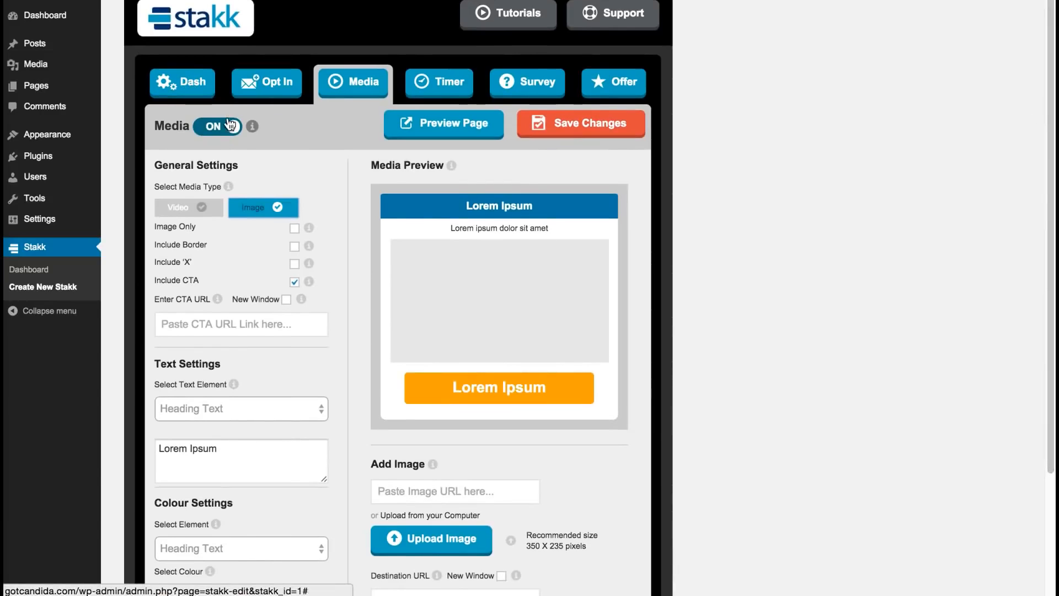
- Examine the Survey settings, including the preview, trigger options, number of questions and question types
{"action": "left_click", "coordinate": [535, 87]}
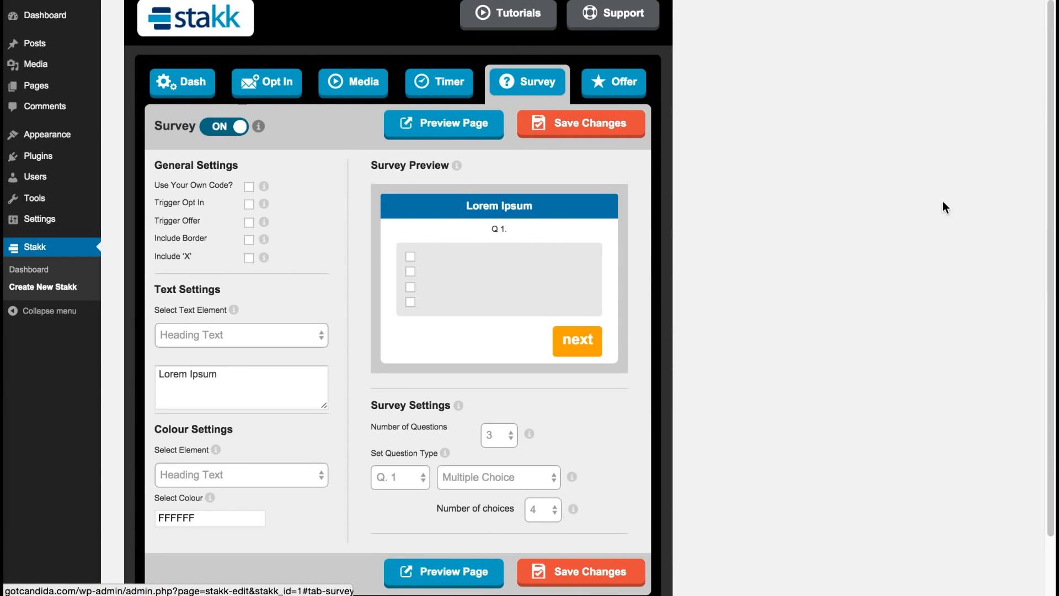
{"action": "left_click", "coordinate": [508, 439]}
{"action": "left_click", "coordinate": [605, 414]}
{"action": "mouse_move", "coordinate": [1043, 193]}
{"action": "left_mouse_down"}
{"action": "mouse_move", "coordinate": [1036, 248]}
{"action": "mouse_move", "coordinate": [1035, 190]}
{"action": "left_mouse_up"}
{"action": "left_click_drag", "start_coordinate": [1051, 121], "coordinate": [1053, 98]}
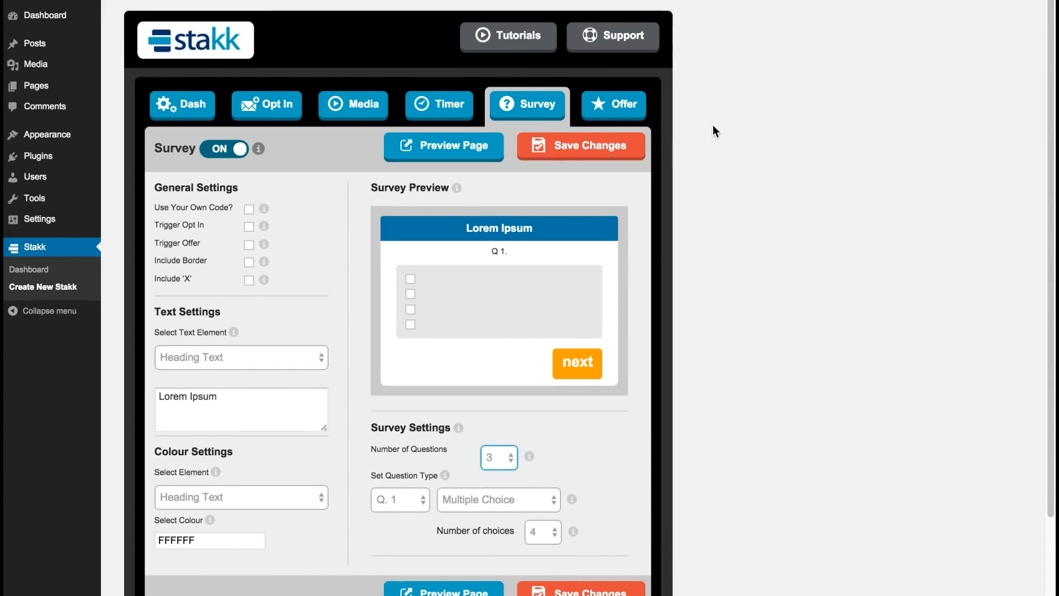
{"action": "mouse_move", "coordinate": [1051, 48]}
{"action": "left_mouse_down"}
{"action": "mouse_move", "coordinate": [1051, 68]}
{"action": "mouse_move", "coordinate": [1051, 42]}
{"action": "left_mouse_up"}
{"action": "mouse_move", "coordinate": [1051, 61]}
{"action": "left_mouse_down"}
{"action": "mouse_move", "coordinate": [1051, 78]}
{"action": "mouse_move", "coordinate": [1053, 49]}
{"action": "left_mouse_up"}
{"action": "left_click_drag", "start_coordinate": [1052, 104], "coordinate": [1007, 183]}
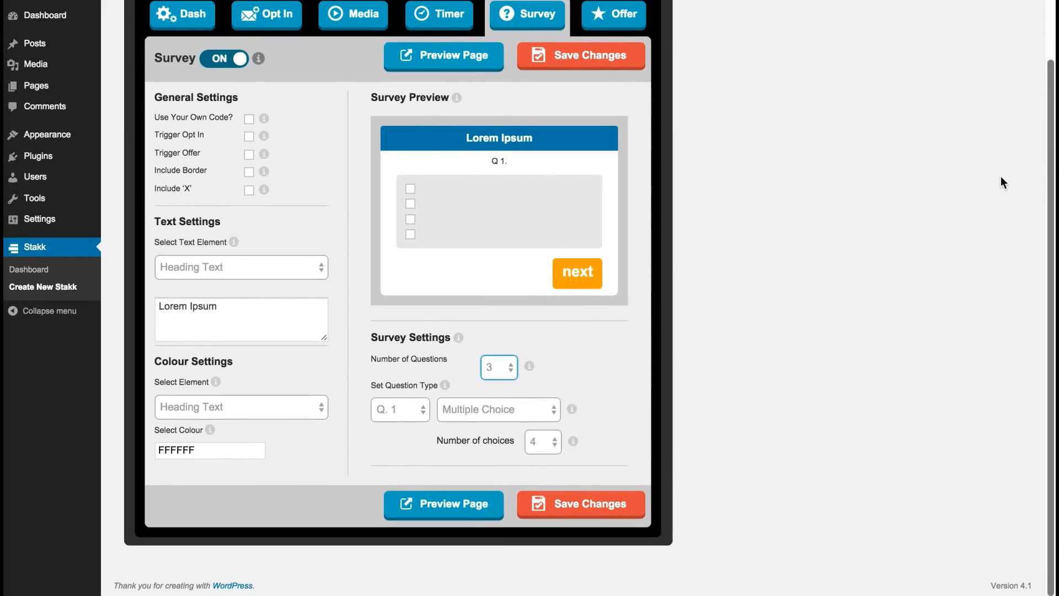
{"action": "left_click_drag", "start_coordinate": [1045, 78], "coordinate": [940, 18]}
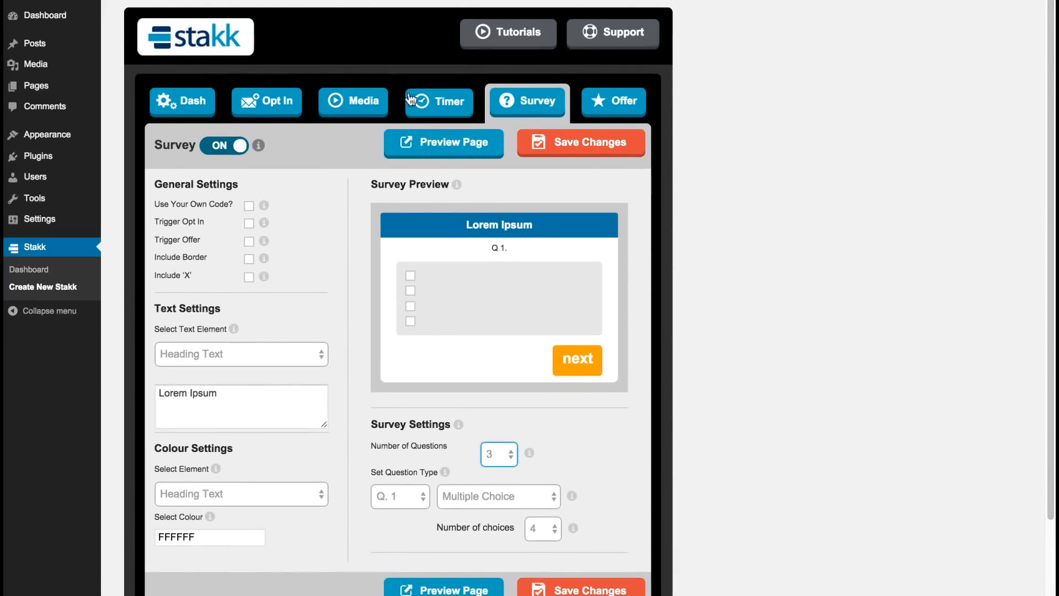
- Choose the Media + Opt In + Timer template in the Stakk Dashboard settings and go back to the saved Stakks list
{"action": "left_click", "coordinate": [182, 108]}
{"action": "left_click", "coordinate": [531, 232]}
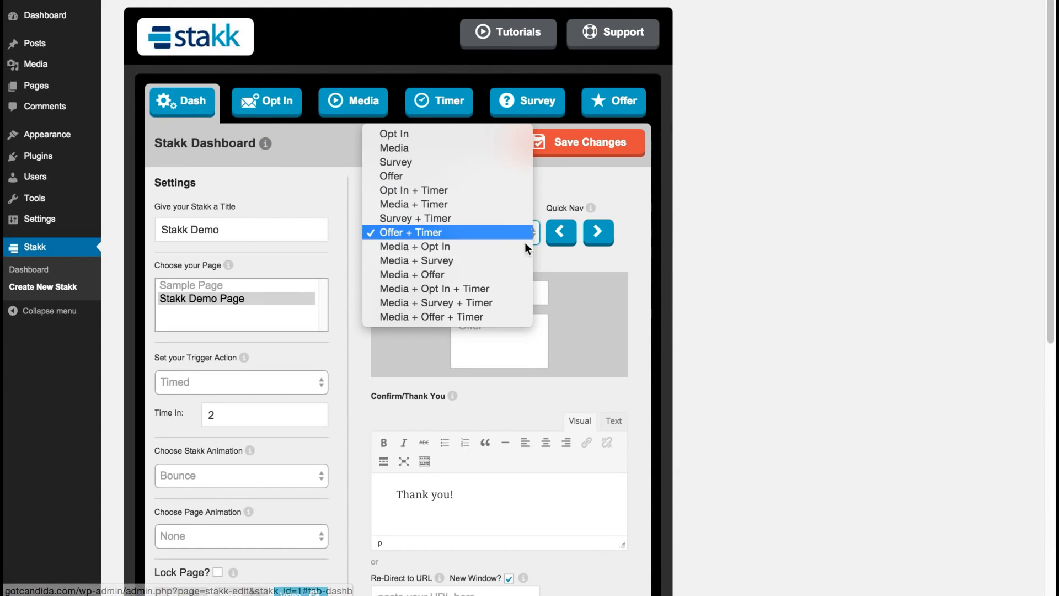
{"action": "left_click", "coordinate": [505, 289]}
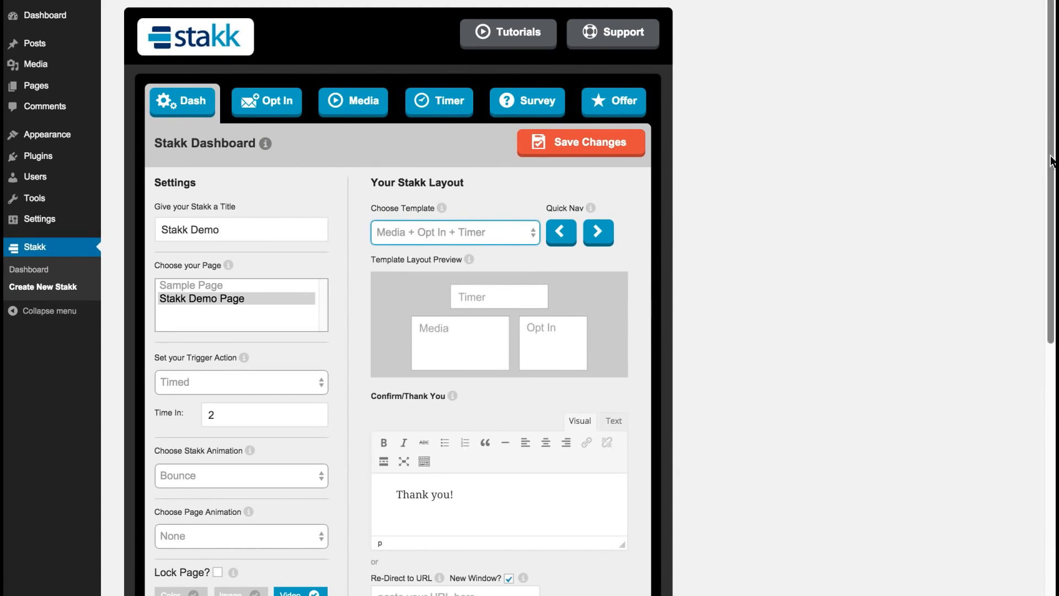
{"action": "left_click_drag", "start_coordinate": [1042, 166], "coordinate": [1041, 197]}
{"action": "left_click_drag", "start_coordinate": [1043, 121], "coordinate": [1035, 83]}
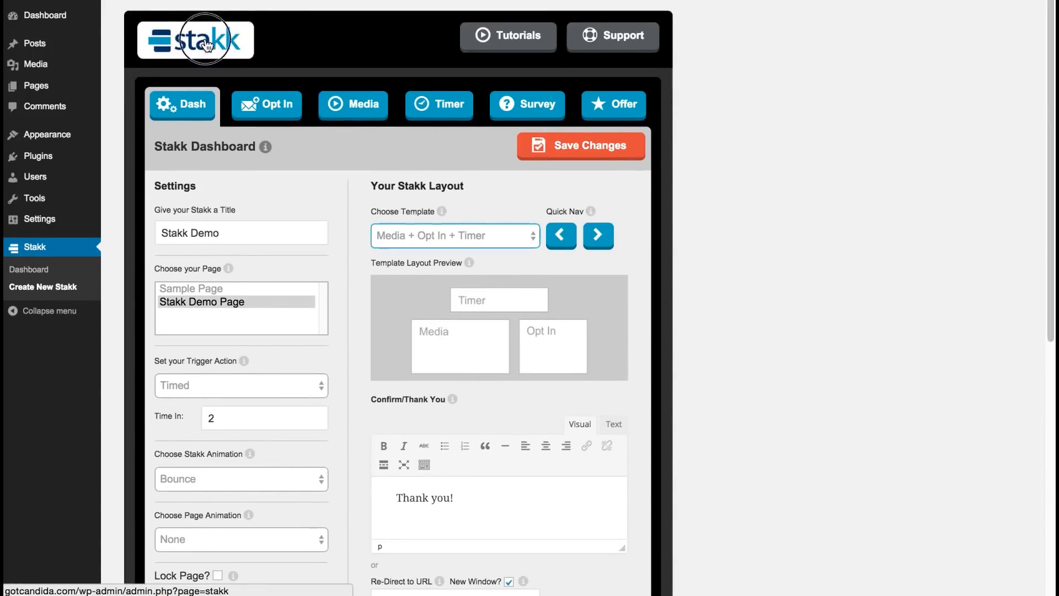
{"action": "left_click", "coordinate": [222, 58]}
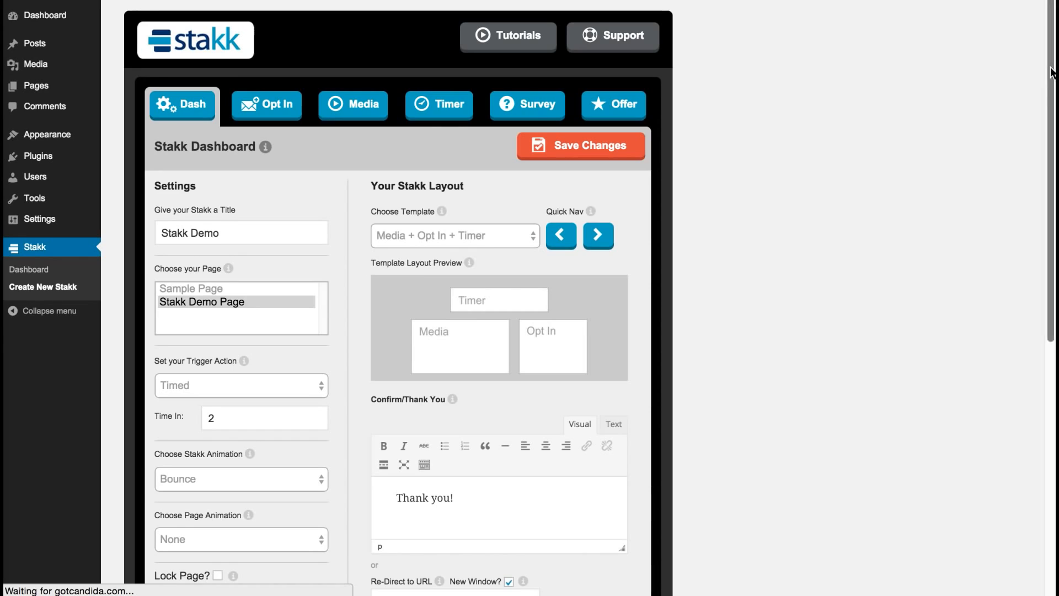